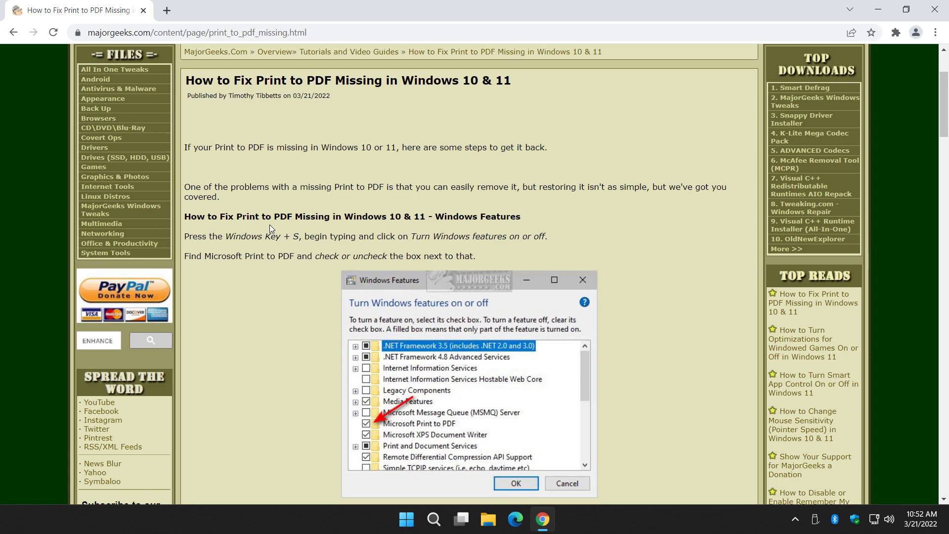
Step: Open Windows Search over the MajorGeeks article on restoring Print to PDF
key("super+s")
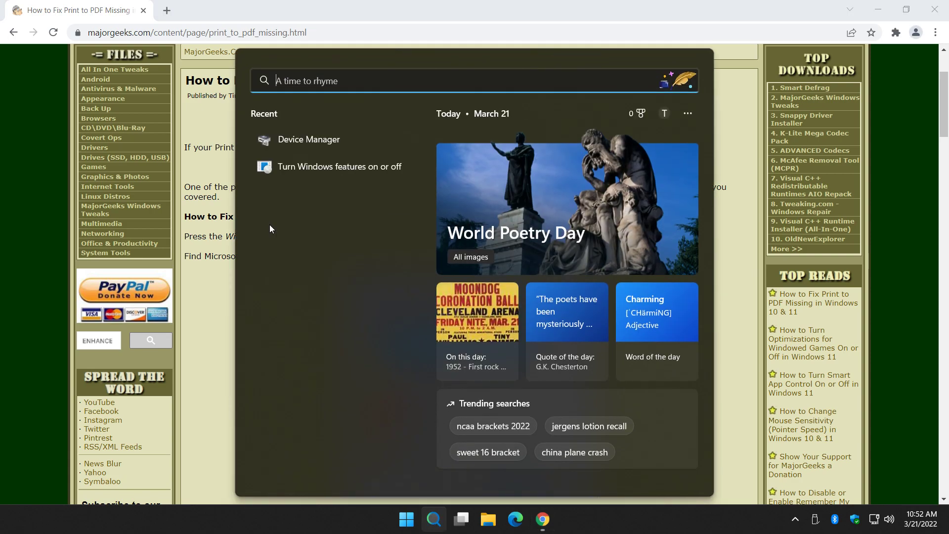
Step: Search 'turn', open Turn Windows features on or off, and scroll to Microsoft Print to PDF
type("t")
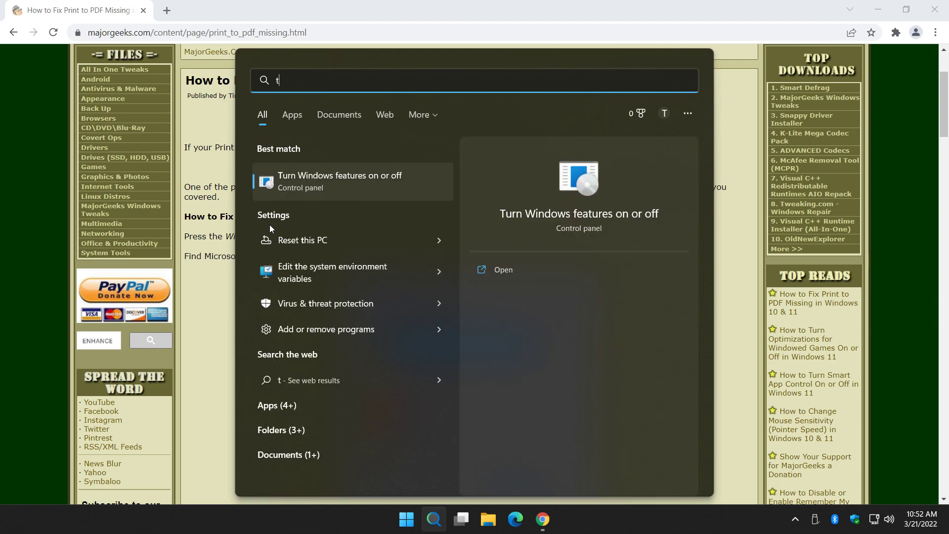
type("urn")
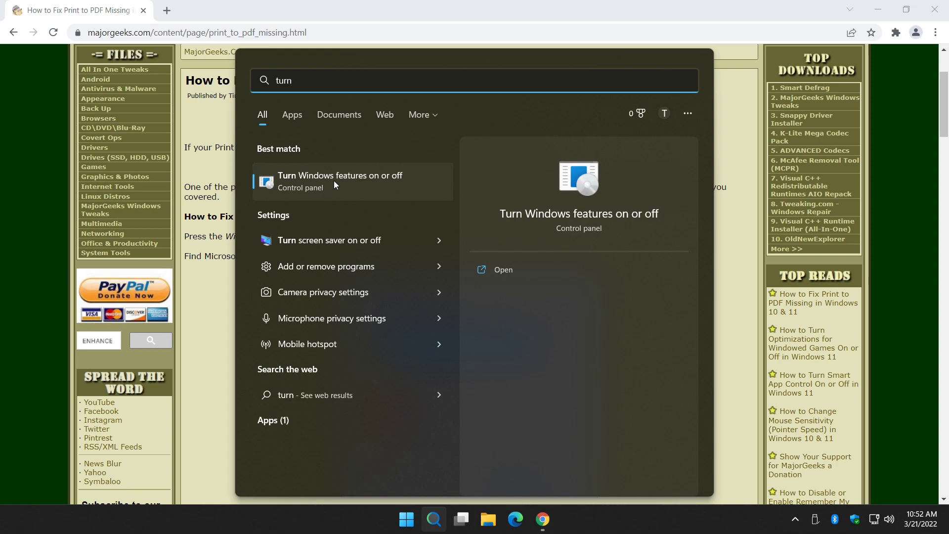
left_click(292, 176)
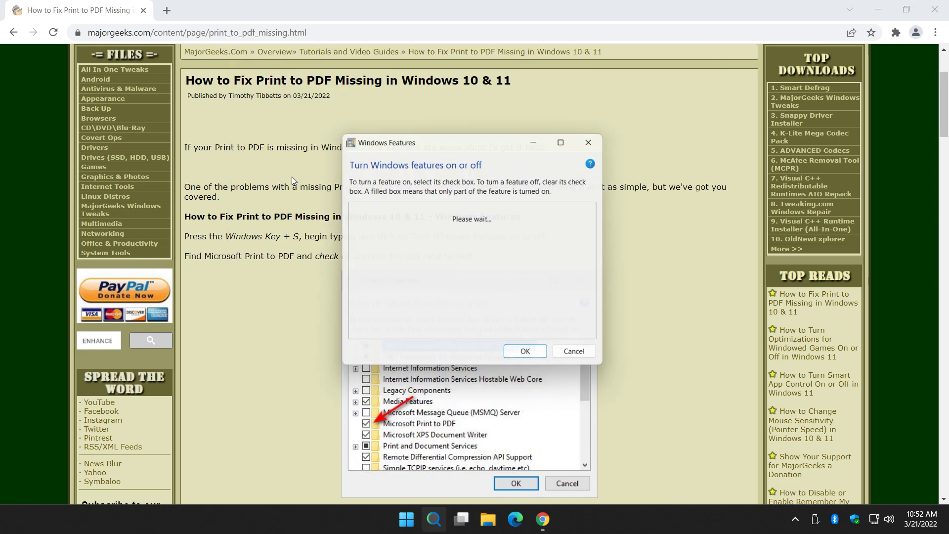
scroll(438, 302, "down", 3)
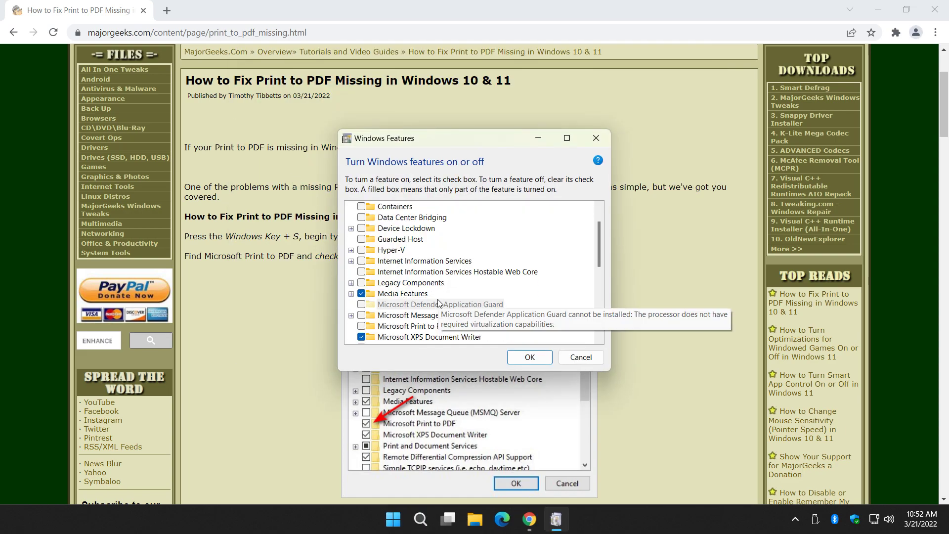
scroll(438, 301, "down", 2)
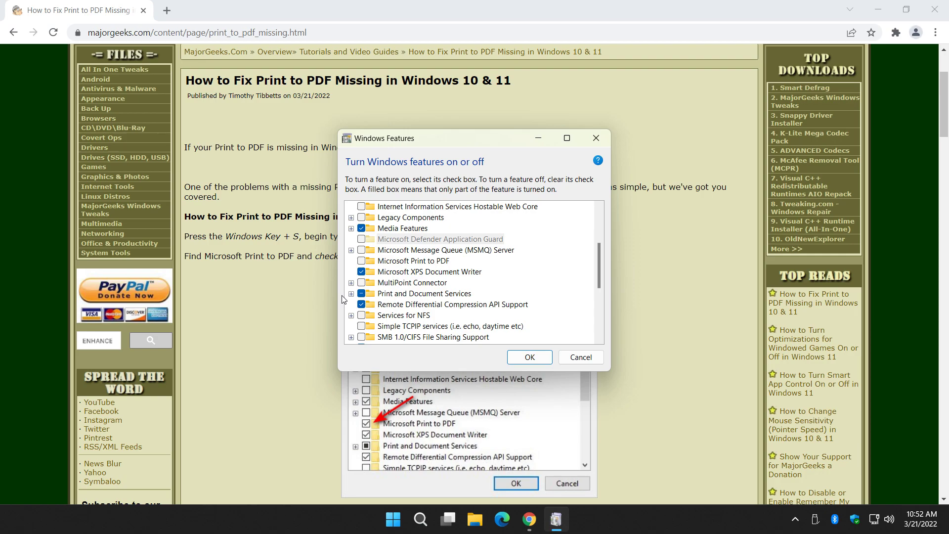
left_click(276, 280)
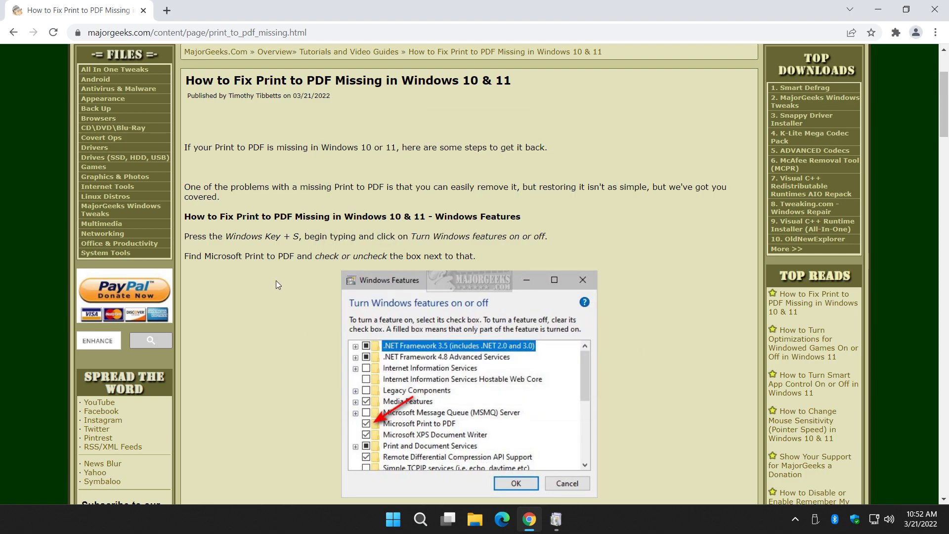
Step: Scroll the article to its Windows Terminal section and open the Win+X quick-link menu
scroll(276, 280, "down", 1)
scroll(276, 280, "down", 10)
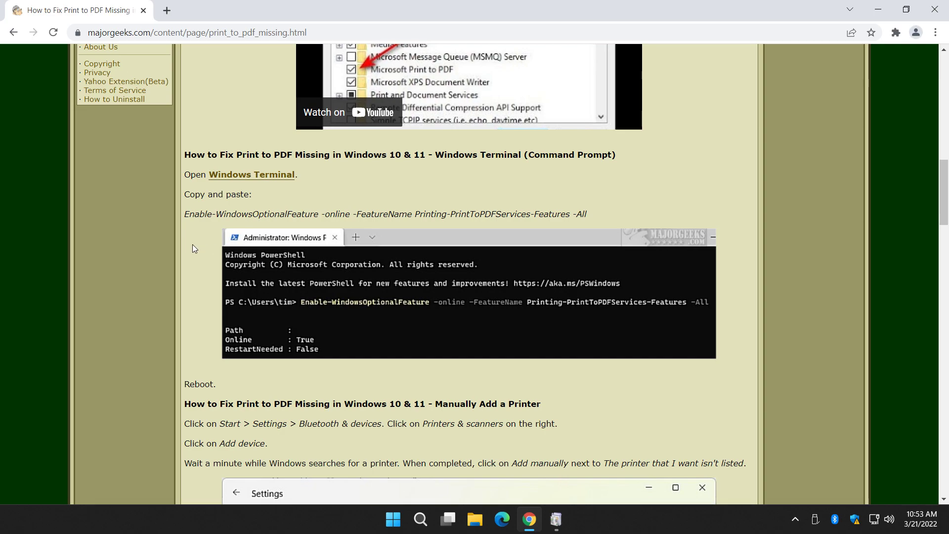
key("super+x")
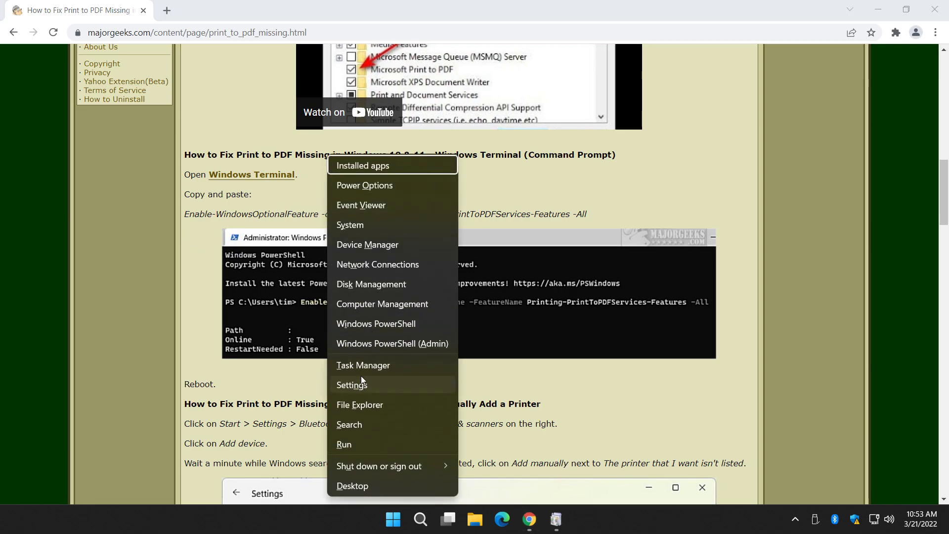
Step: Paste the article's Enable-WindowsOptionalFeature command into an admin PowerShell window, then close it
left_click(372, 345)
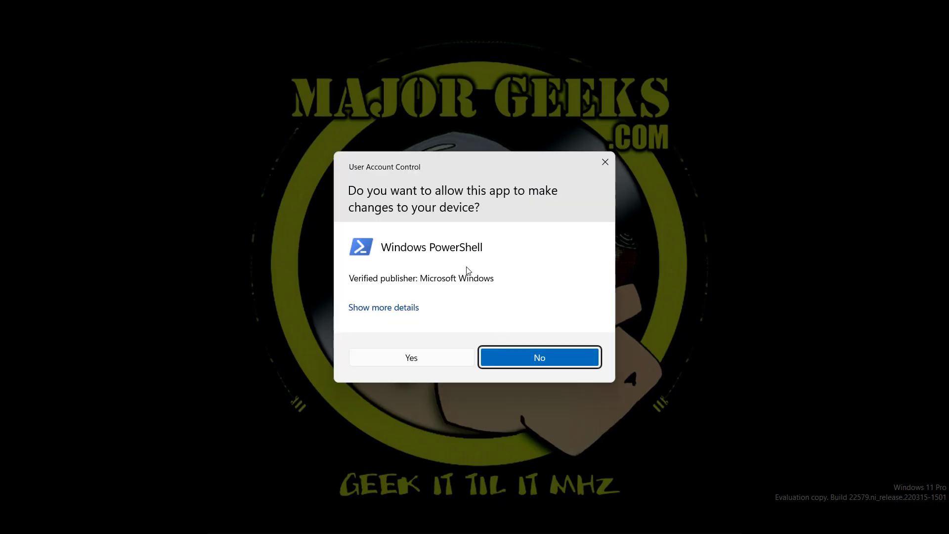
left_click(430, 358)
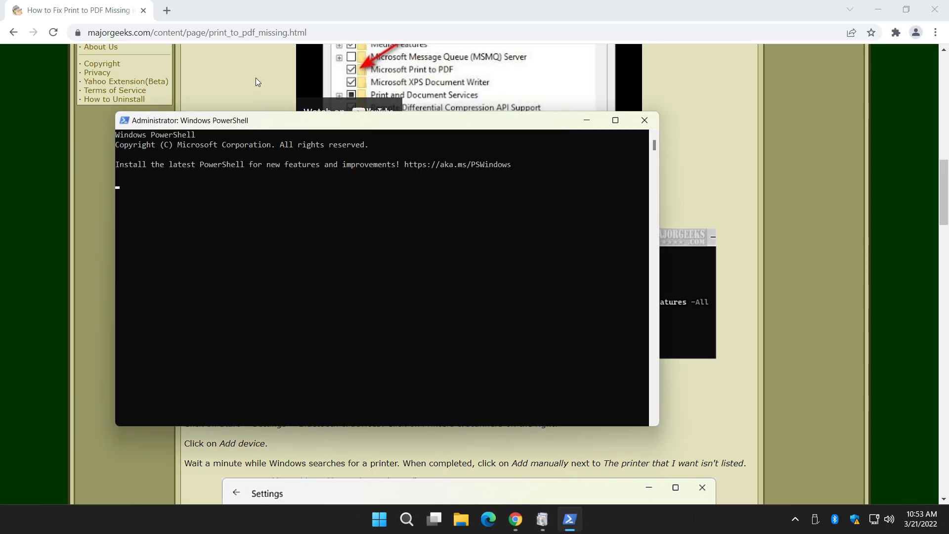
key("alt+Tab")
left_click_drag(186, 214, 587, 214)
right_click(584, 215)
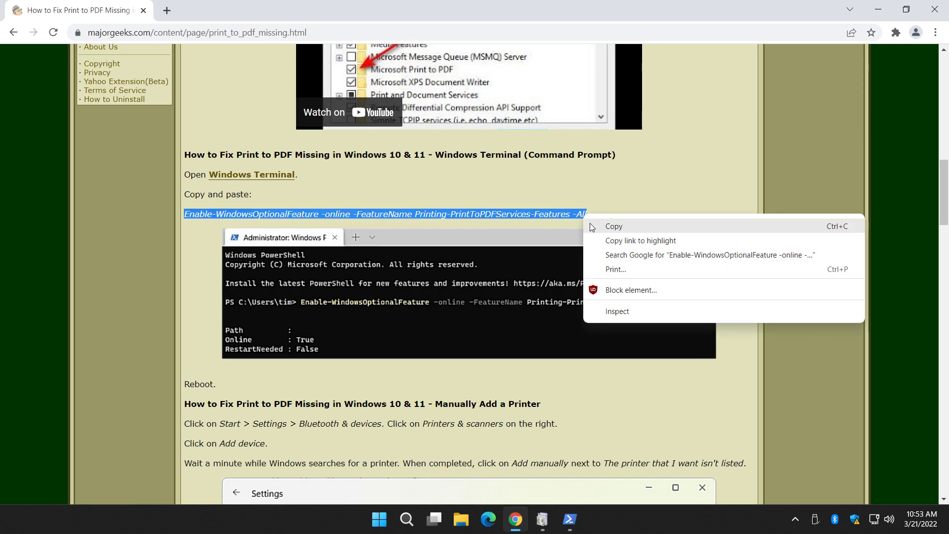
left_click(591, 225)
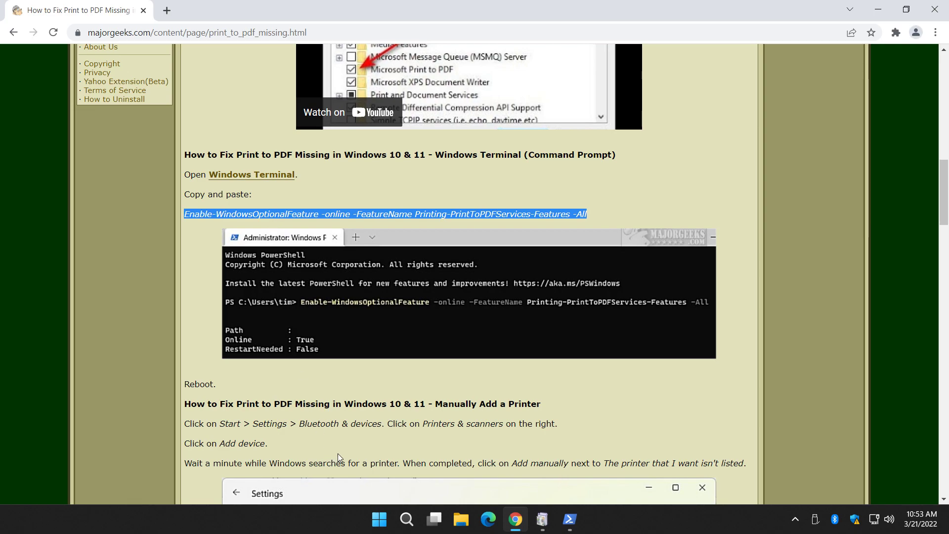
left_click(569, 519)
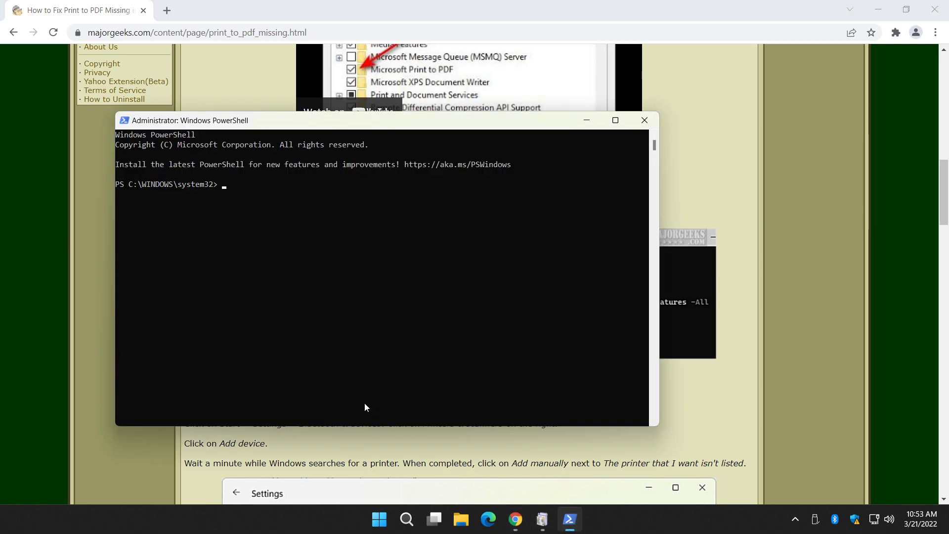
right_click(268, 300)
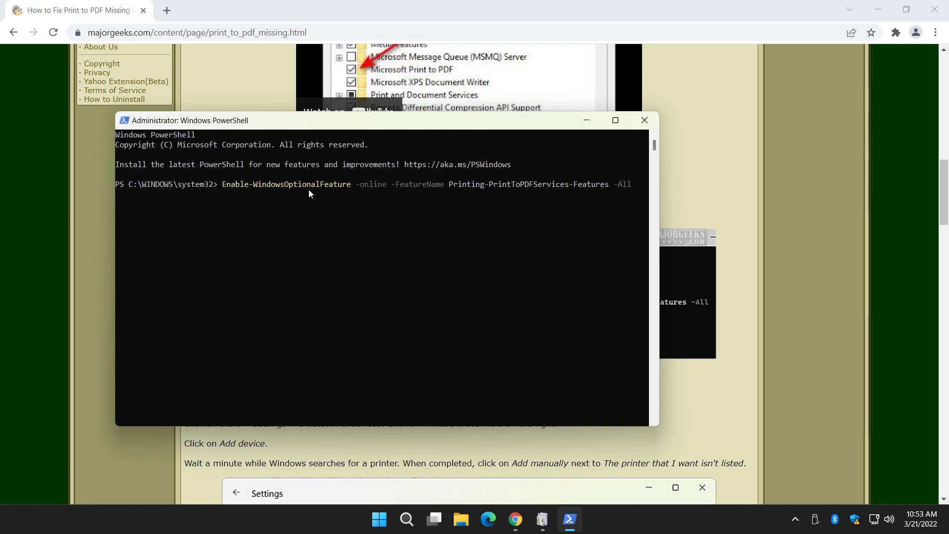
left_click(644, 120)
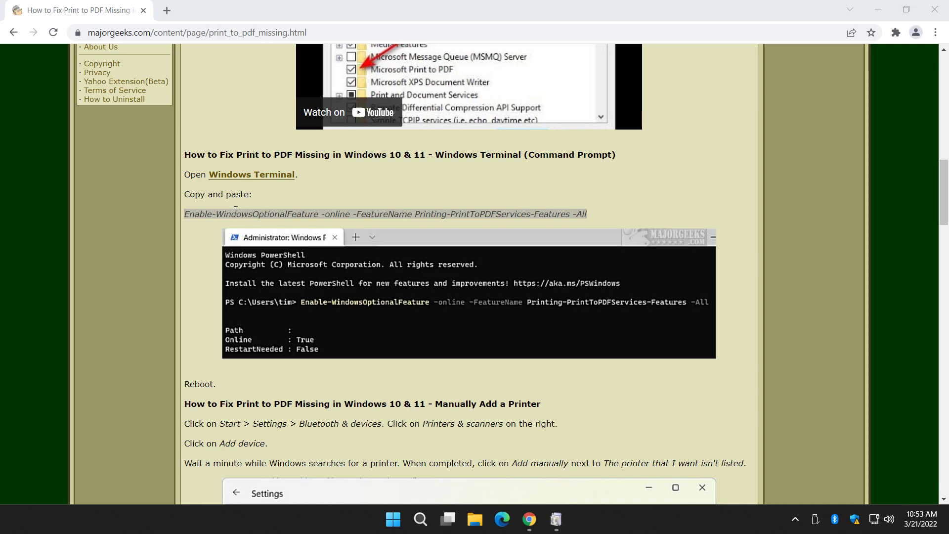
Step: Scroll the article down to its Manually Add a Printer section
scroll(236, 209, "down", 2)
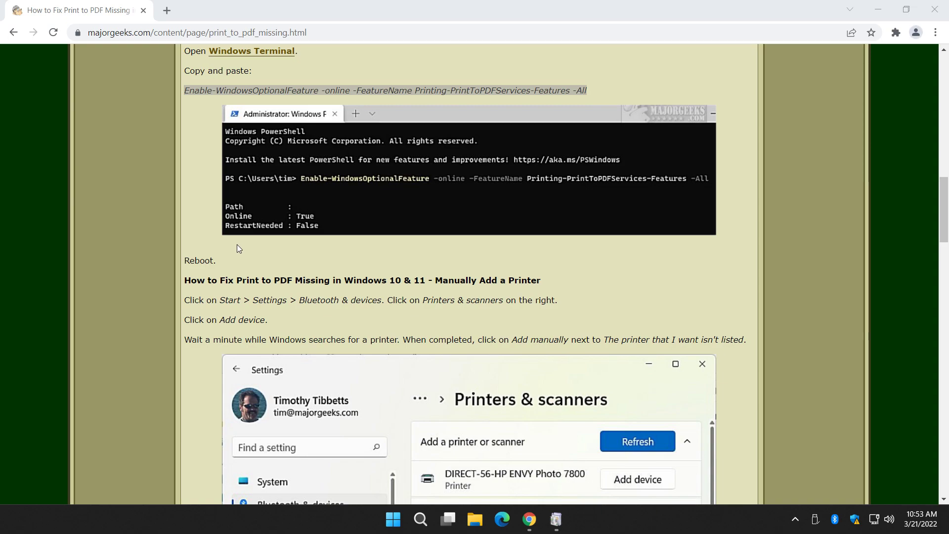
scroll(236, 243, "down", 1)
left_click(155, 245)
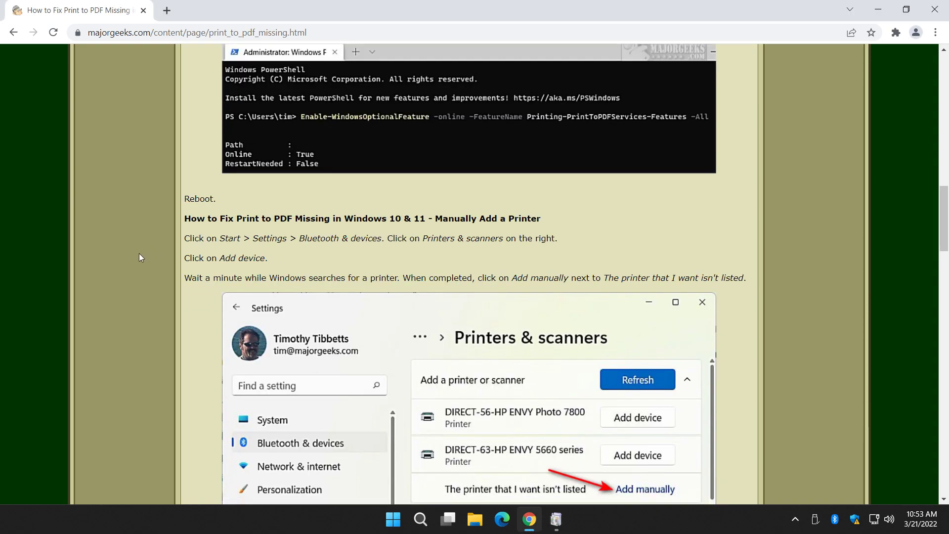
scroll(139, 254, "down", 2)
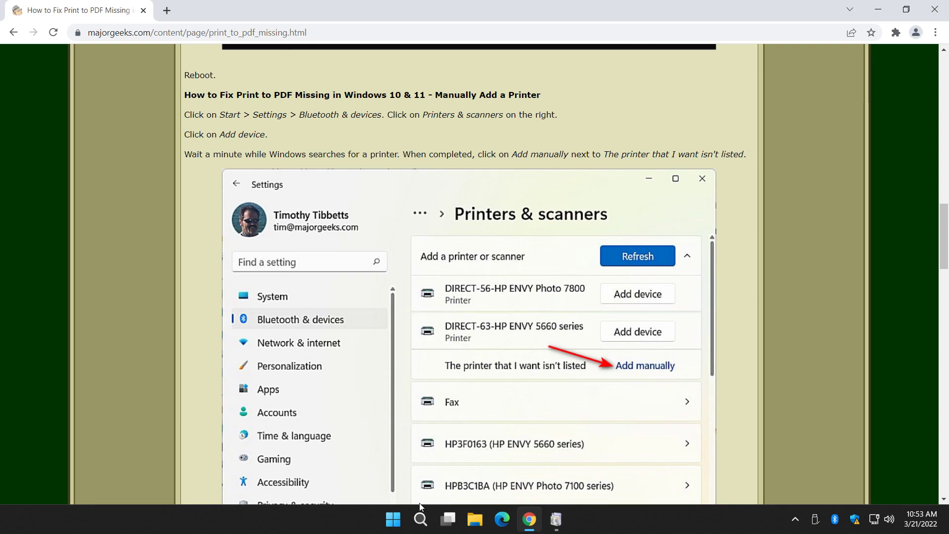
Step: Open Settings and go to Bluetooth & devices > Printers & scanners
left_click(394, 519)
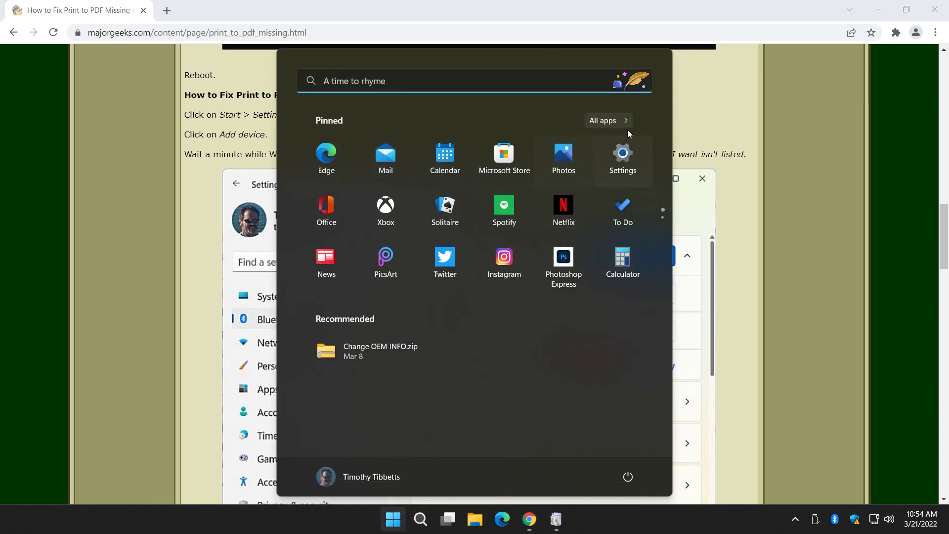
left_click(624, 155)
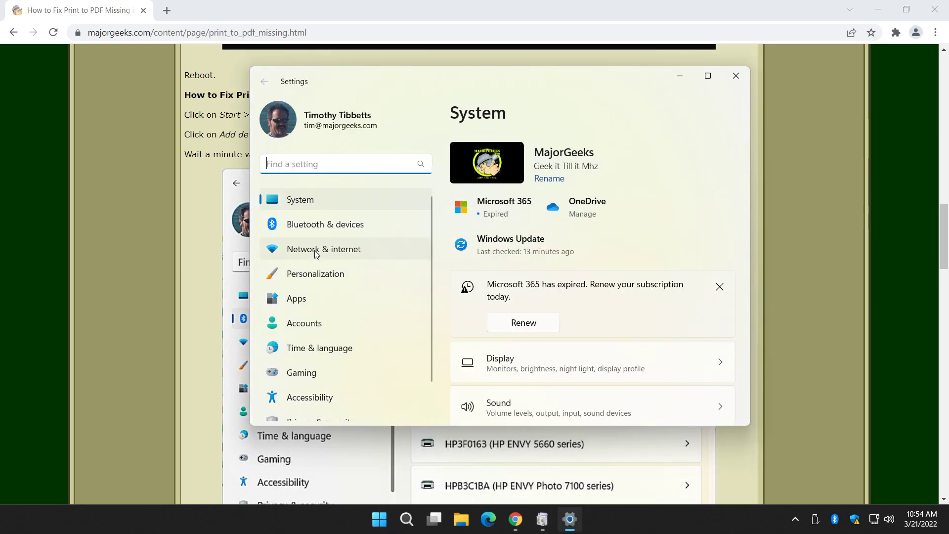
left_click(343, 228)
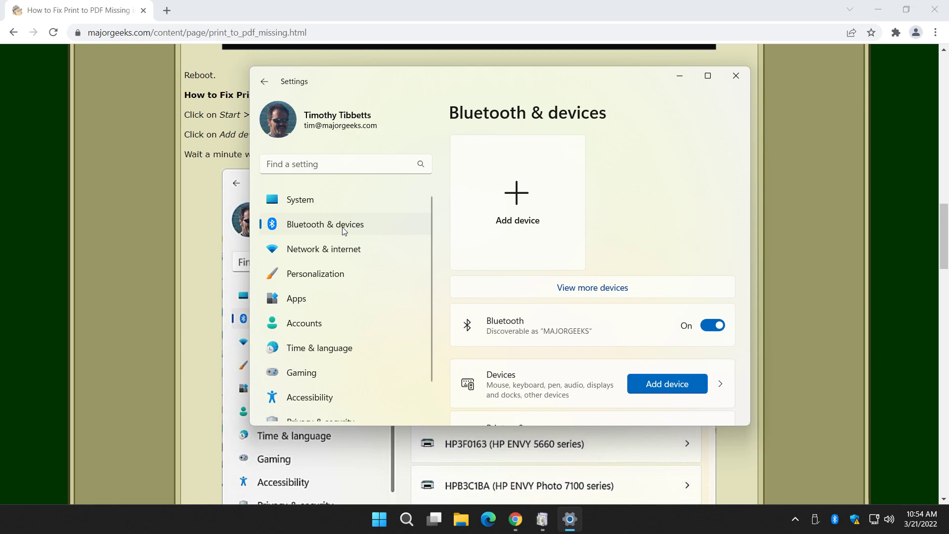
scroll(131, 271, "down", 2)
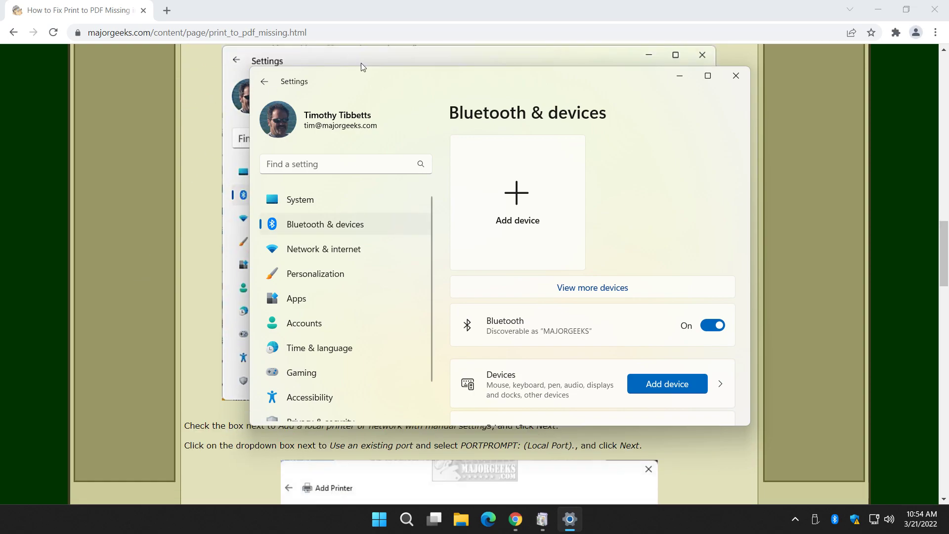
left_click_drag(362, 70, 341, 68)
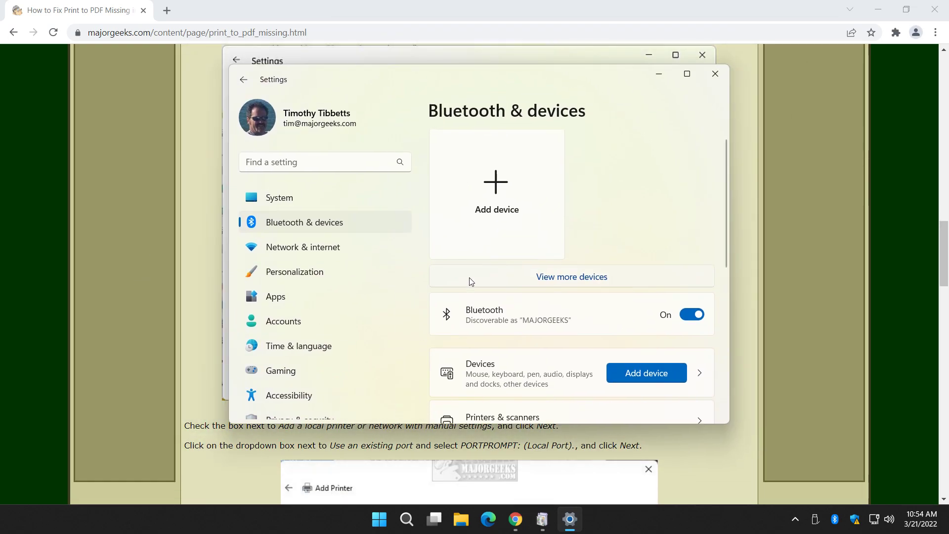
scroll(471, 282, "down", 2)
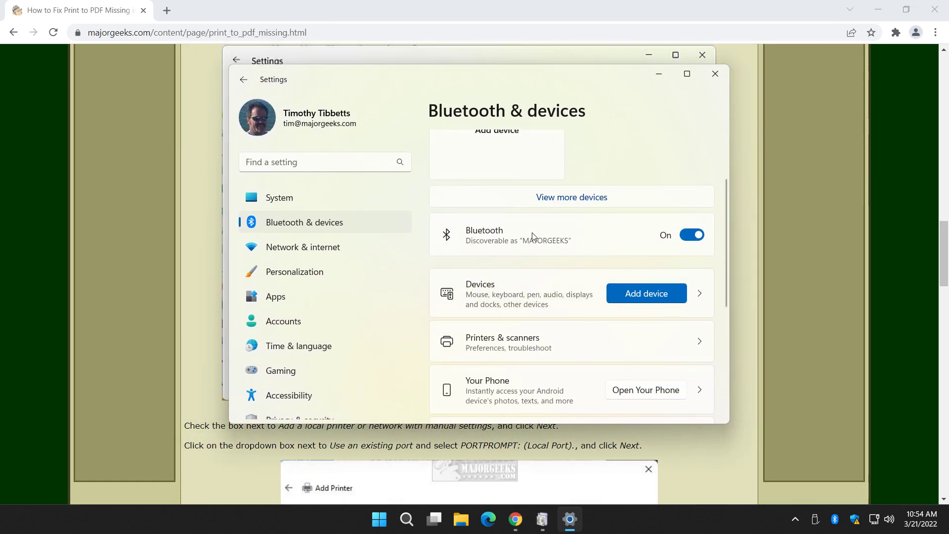
left_click(506, 340)
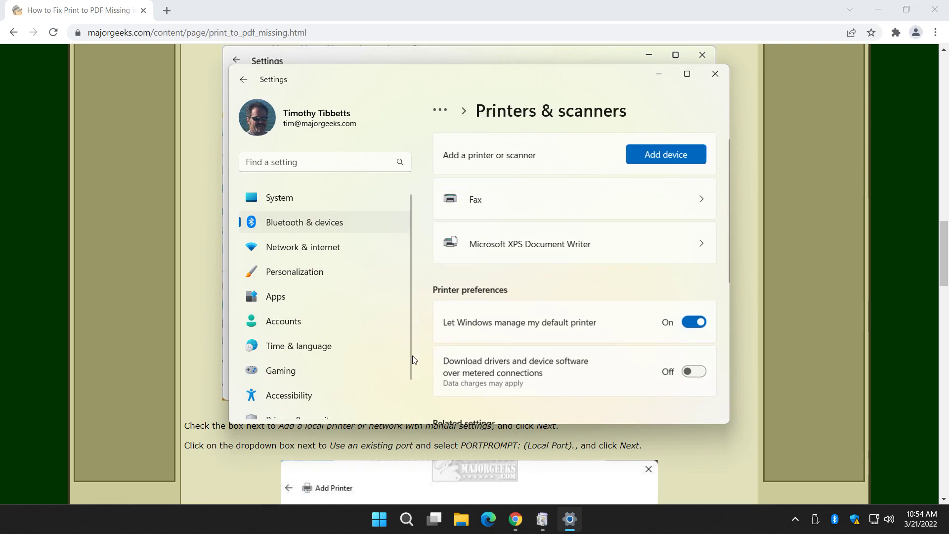
Step: Start adding a device and choose Add manually for the unlisted printer
left_click(629, 159)
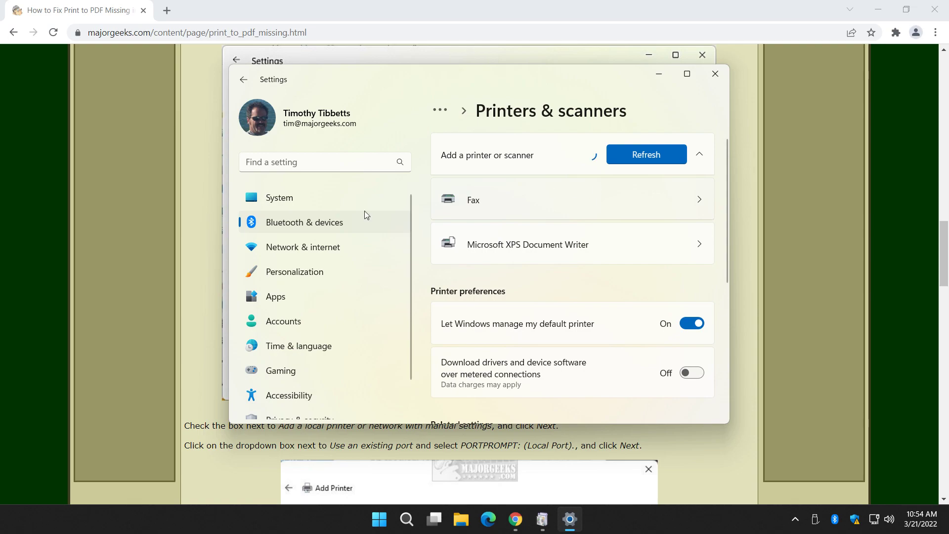
left_click(180, 266)
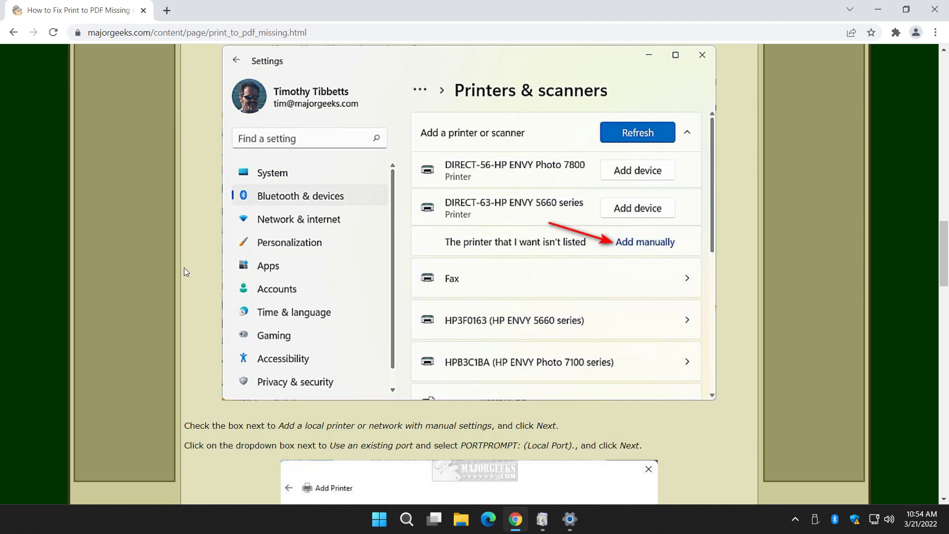
left_click(567, 511)
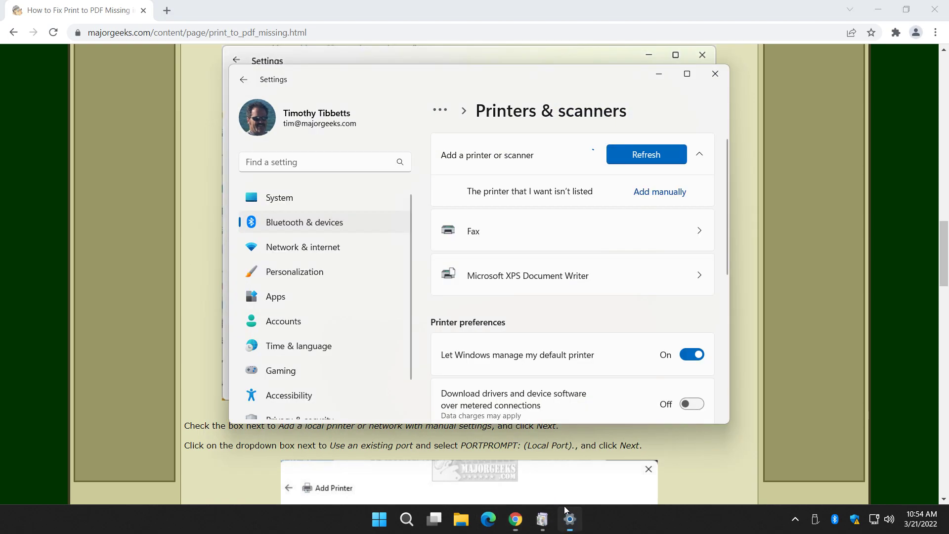
left_click(654, 197)
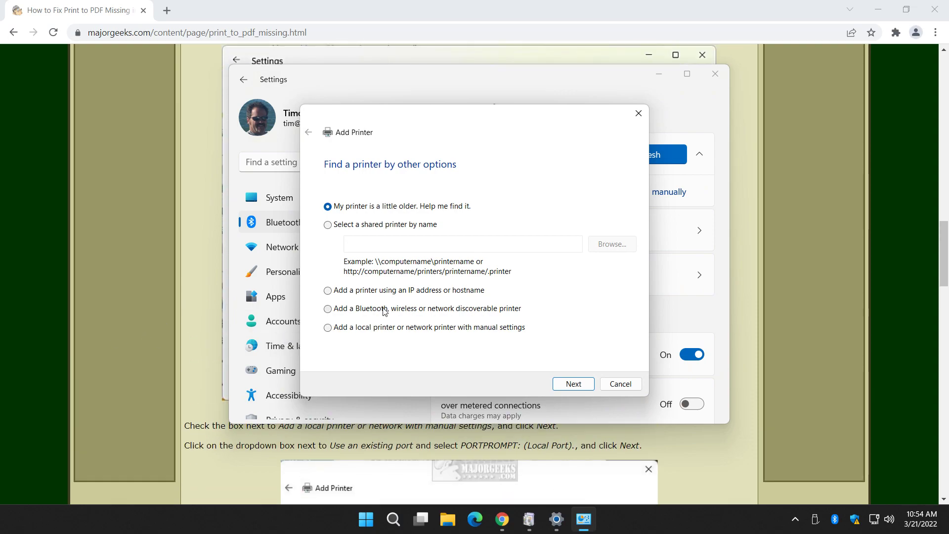
Step: Add a local printer with manual settings using existing port PORTPROMPT: (Local Port)
left_click(329, 329)
left_click(574, 384)
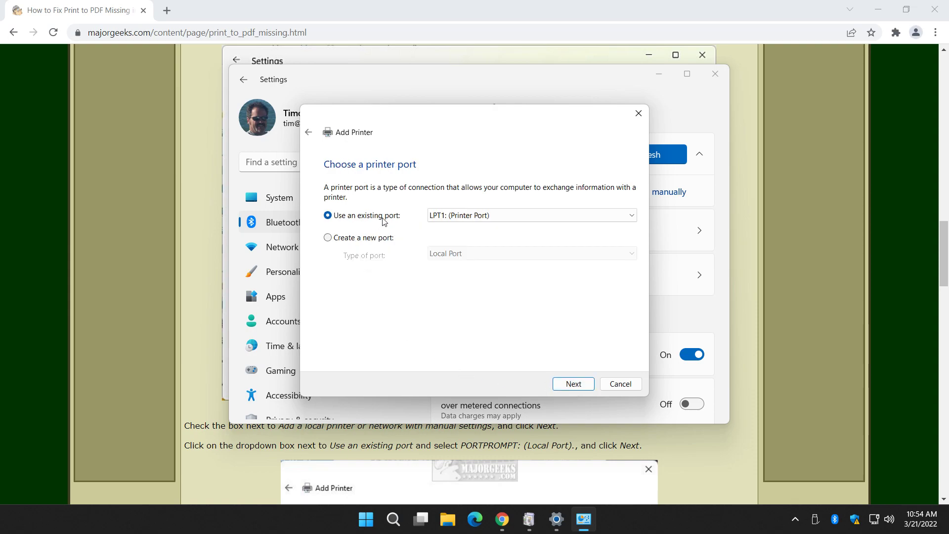
left_click(453, 218)
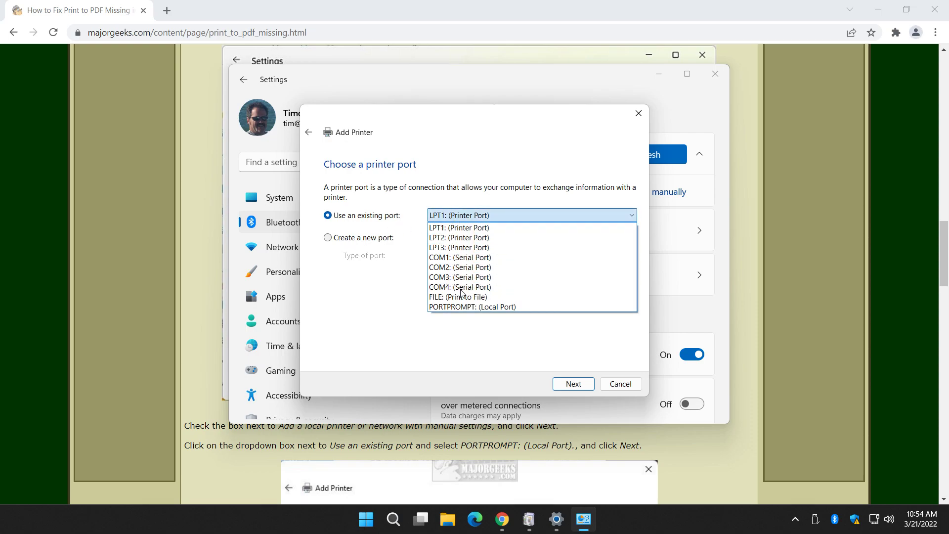
left_click(462, 306)
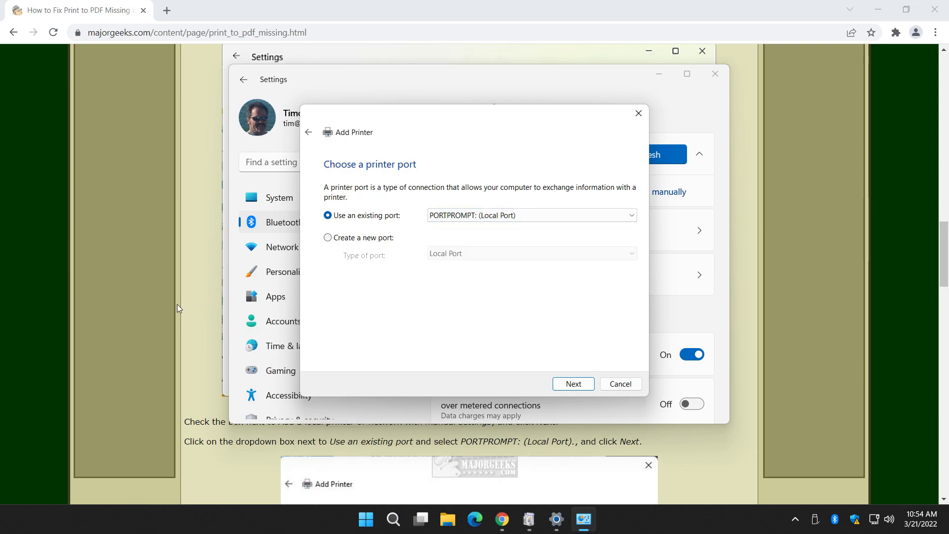
scroll(177, 304, "down", 2)
scroll(176, 302, "up", 1)
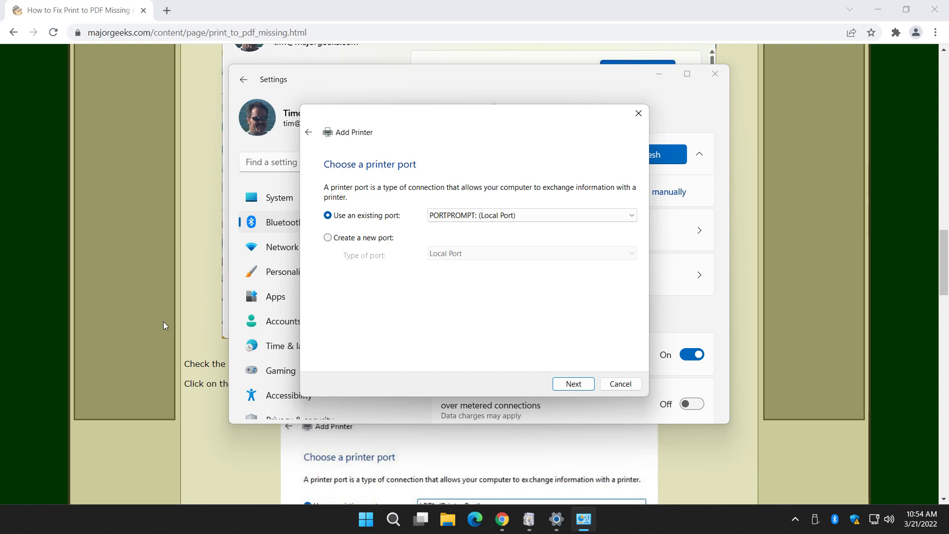
scroll(163, 321, "down", 2)
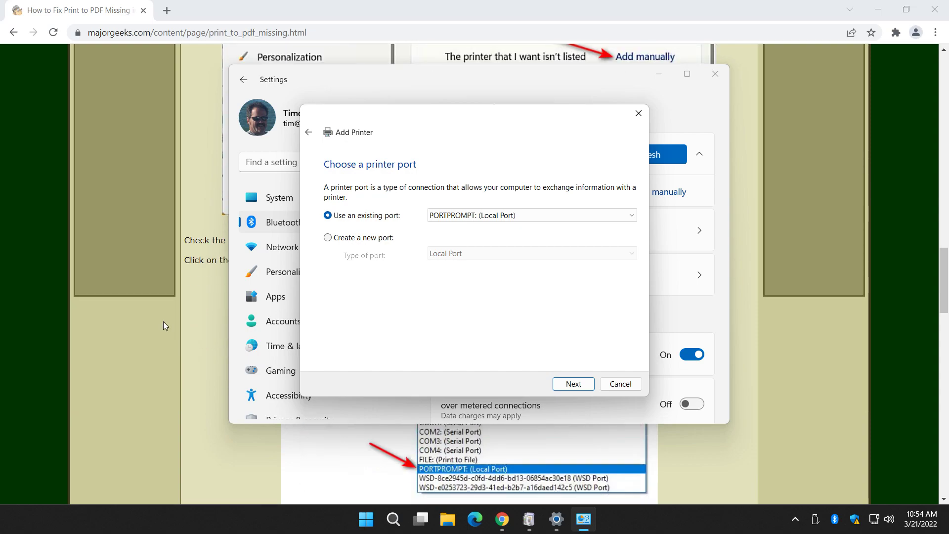
scroll(163, 321, "down", 3)
scroll(163, 326, "up", 1)
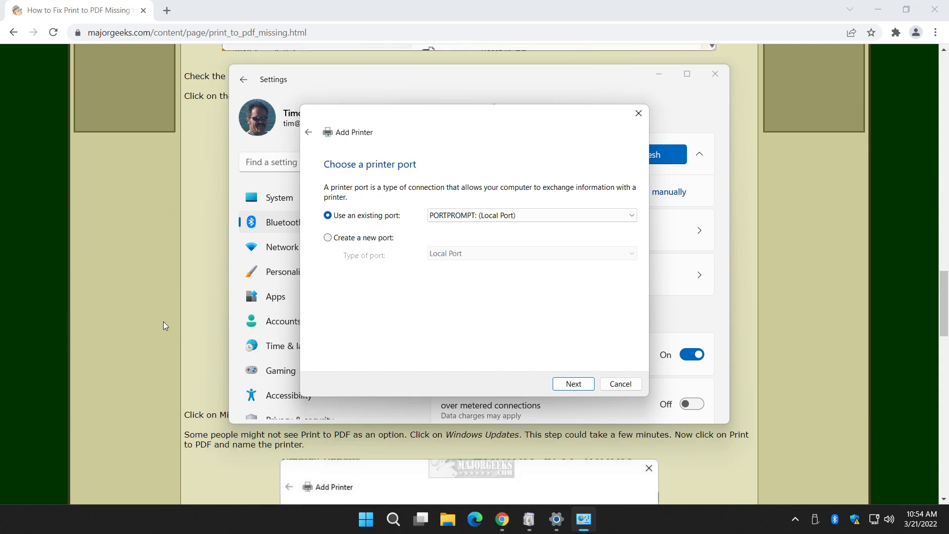
left_click(573, 384)
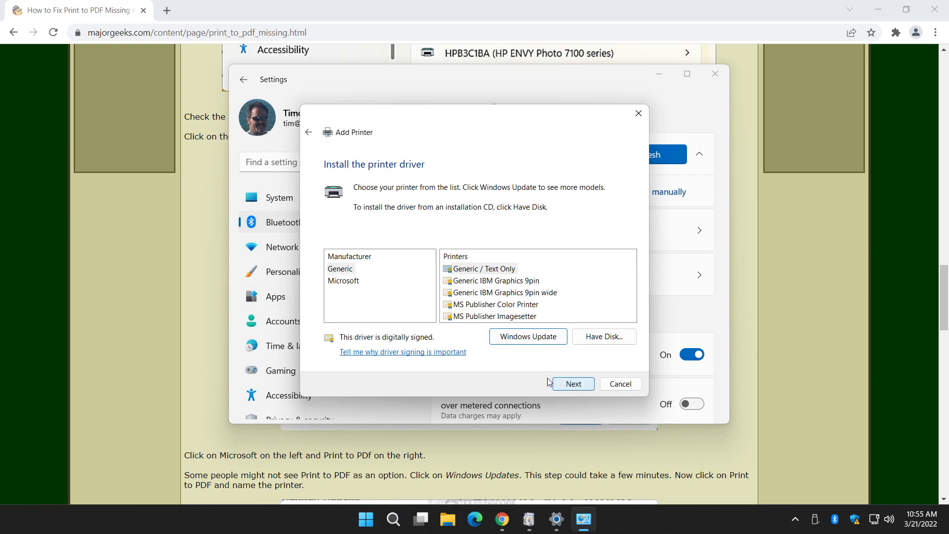
Step: Pick manufacturer Microsoft and select the Microsoft OpenXPS Class Driver
left_click(349, 286)
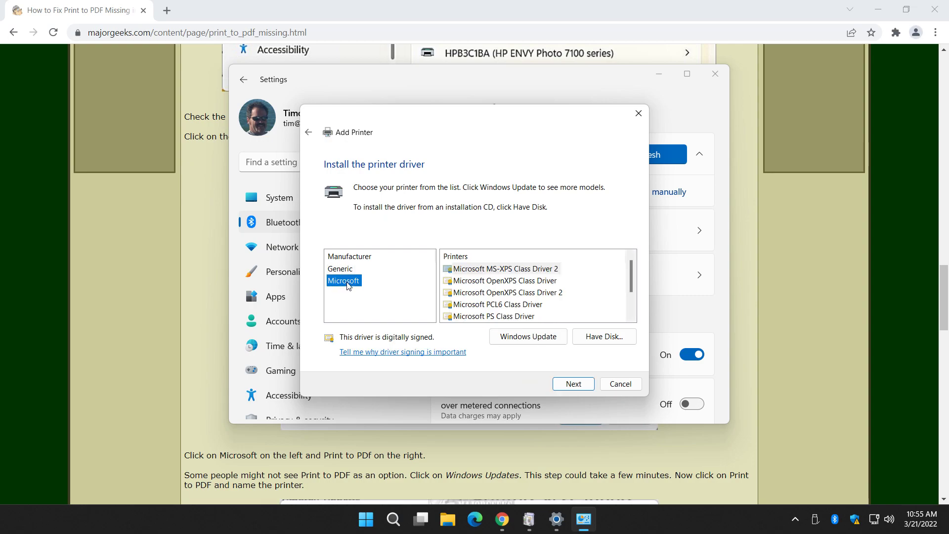
scroll(481, 304, "down", 1)
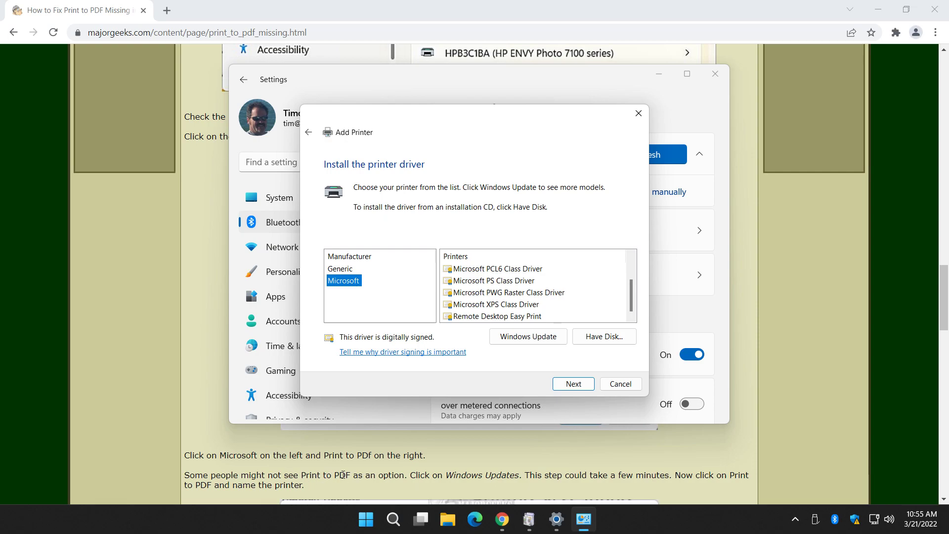
scroll(477, 280, "up", 1)
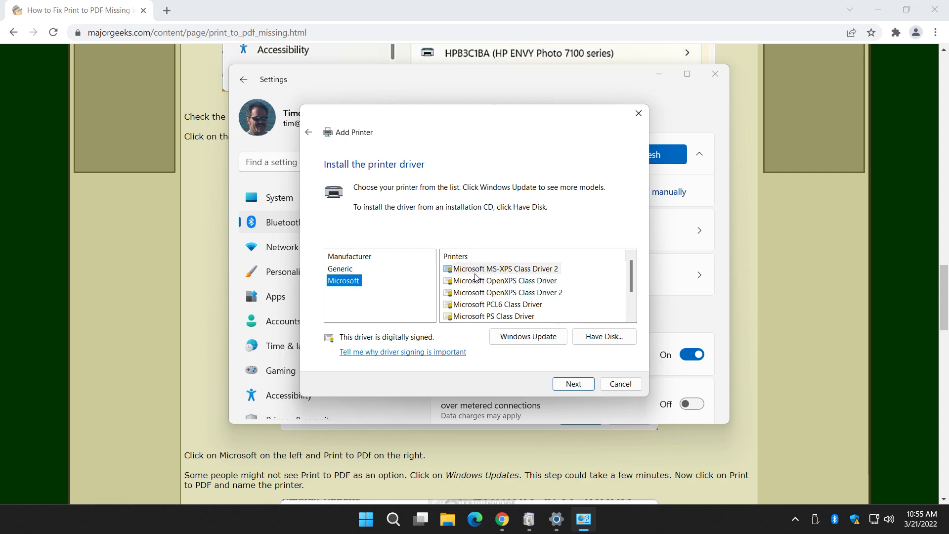
left_click(477, 272)
left_click(478, 280)
scroll(475, 300, "down", 1)
scroll(475, 302, "up", 1)
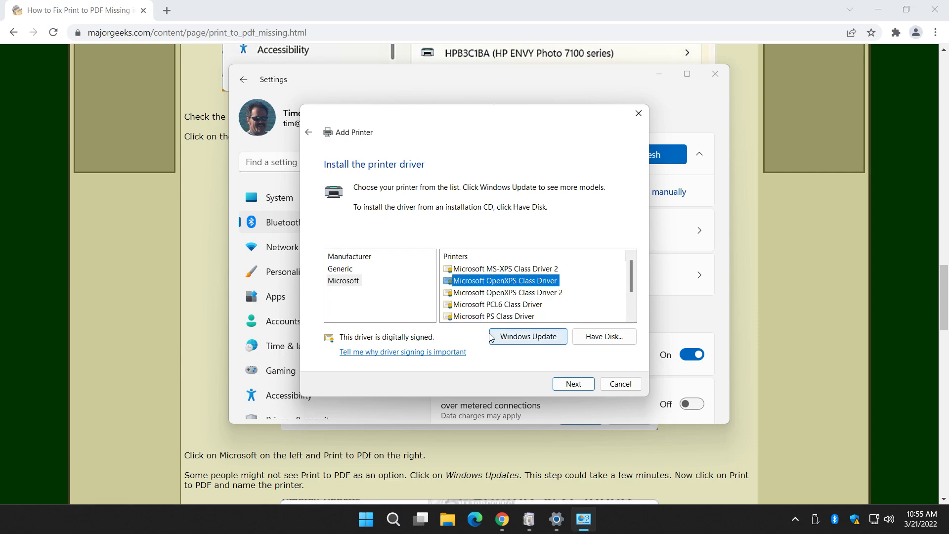
Step: Try fetching more drivers via Windows Update, dismiss the failure, and close the wizard
left_click(533, 339)
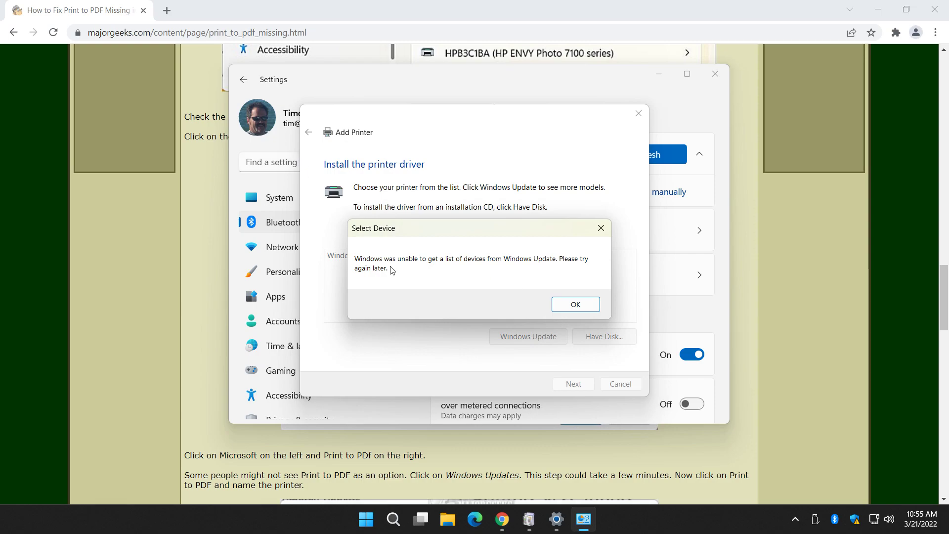
left_click(598, 308)
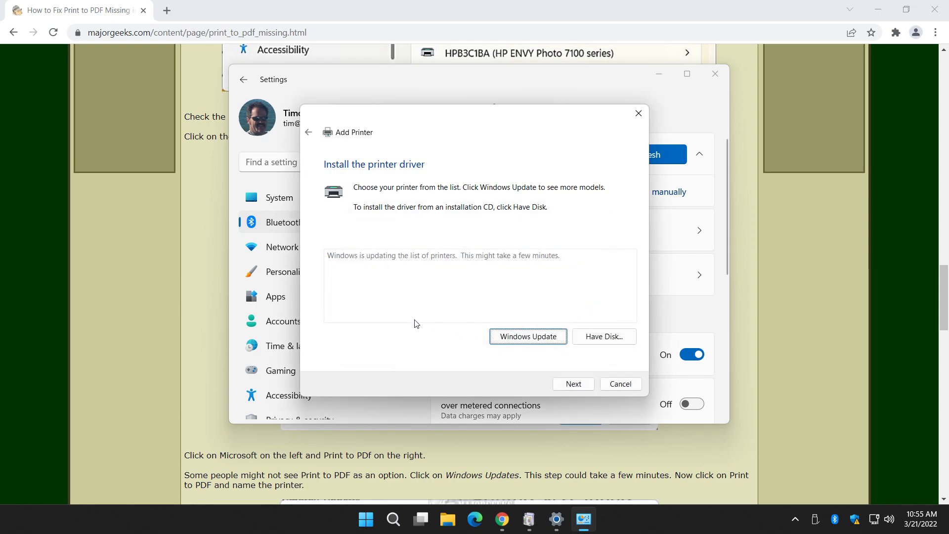
left_click(638, 114)
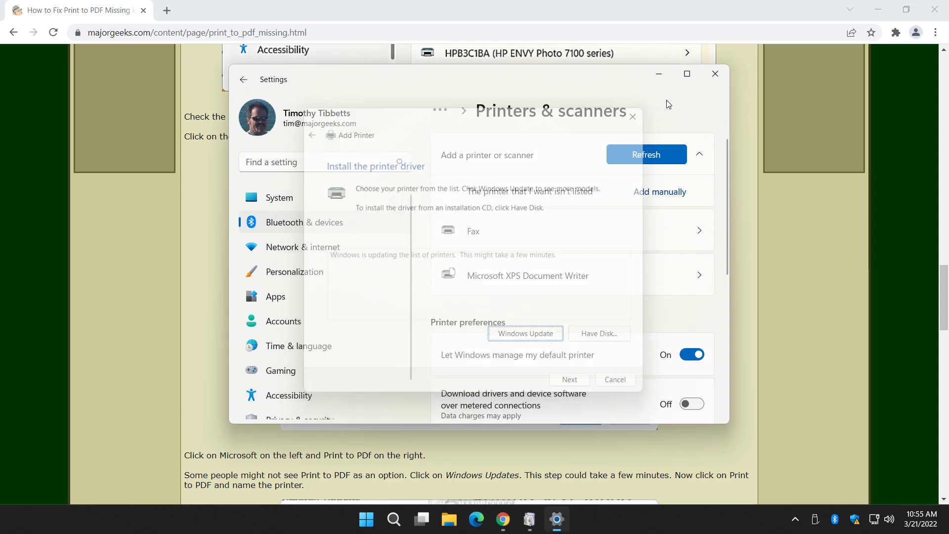
Step: Close Settings, scroll the article to its Device Manager section, and open Windows Search
left_click(715, 74)
scroll(428, 366, "down", 1)
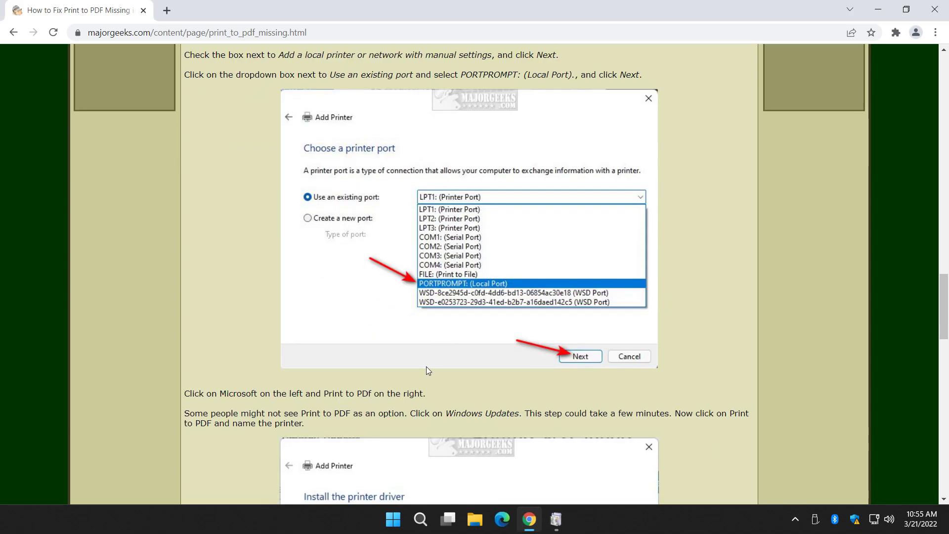
scroll(388, 358, "down", 7)
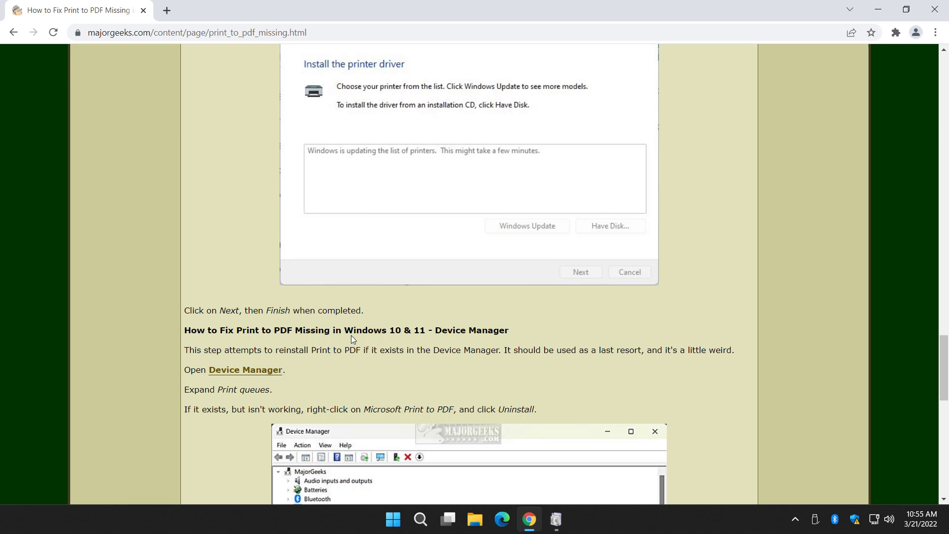
scroll(208, 292, "down", 2)
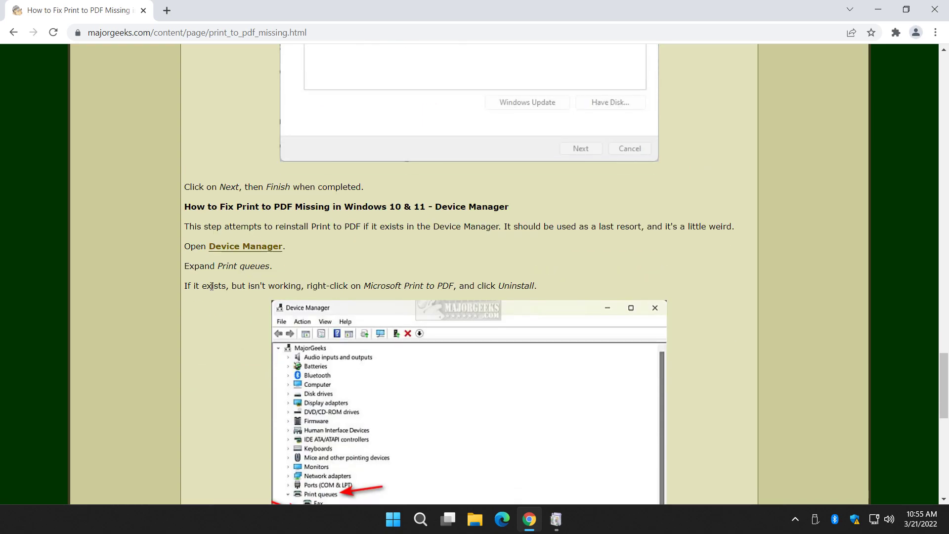
scroll(233, 230, "down", 1)
scroll(129, 262, "down", 1)
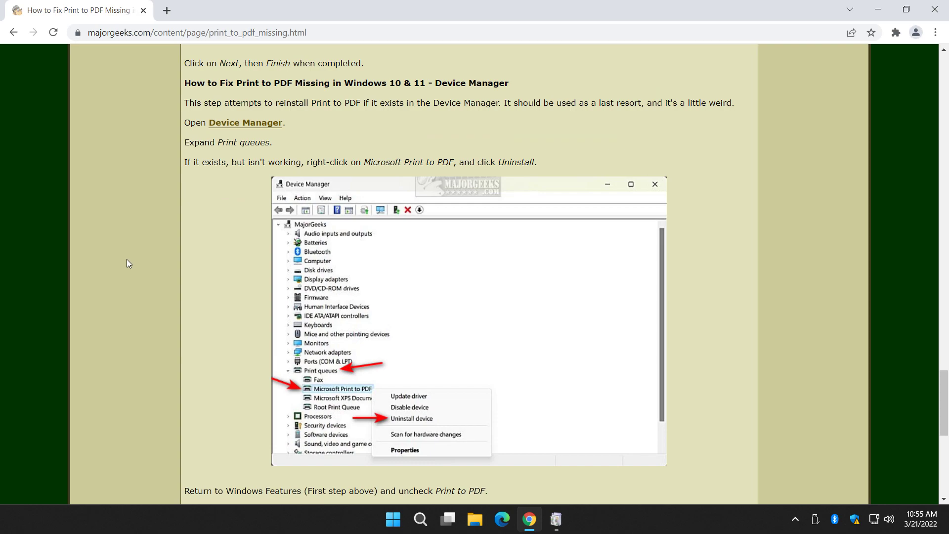
key("super+s")
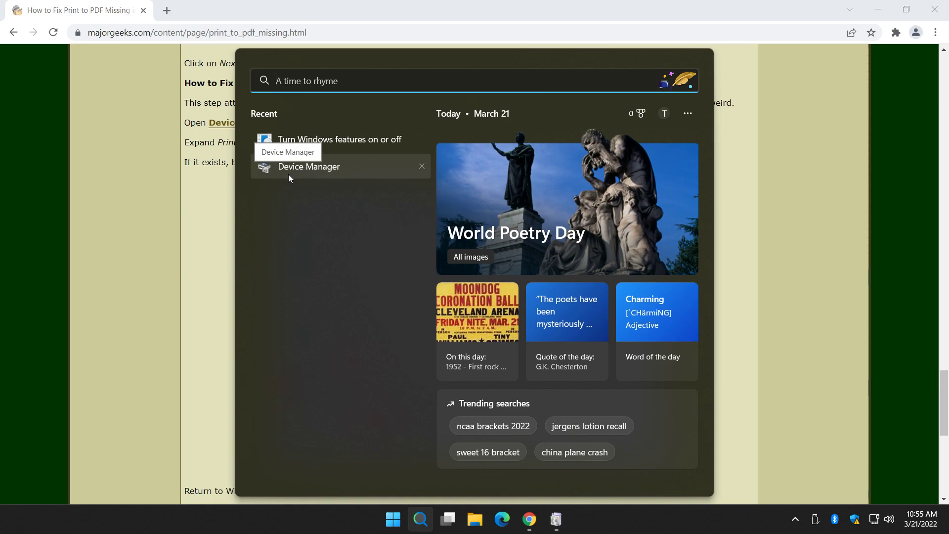
Step: Open Device Manager by searching 'de' and expand the Print queues category
key("super")
type("de")
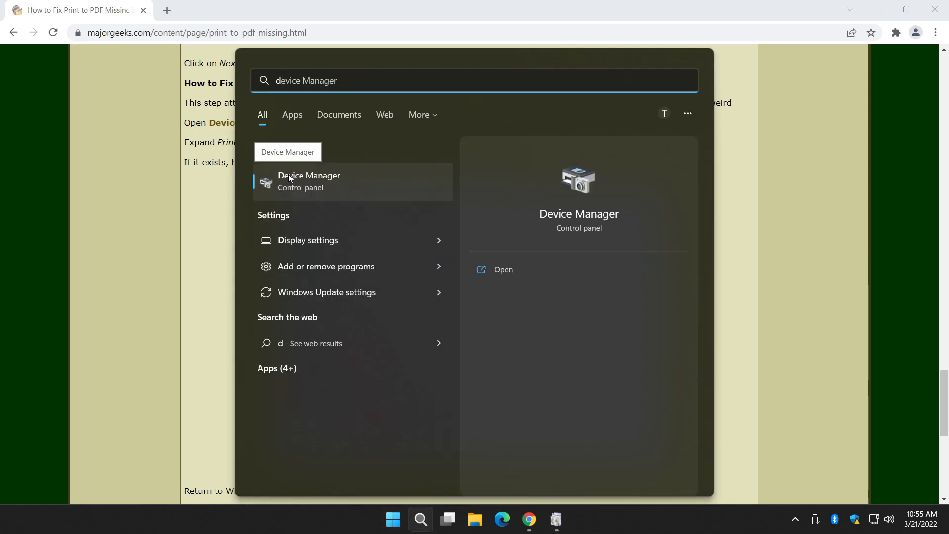
left_click(326, 181)
left_click_drag(272, 39, 575, 81)
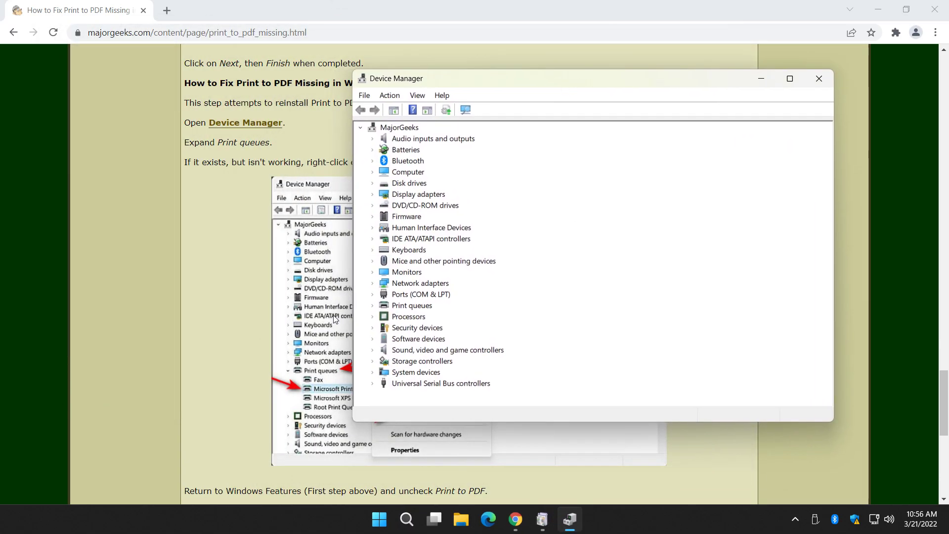
left_click(372, 306)
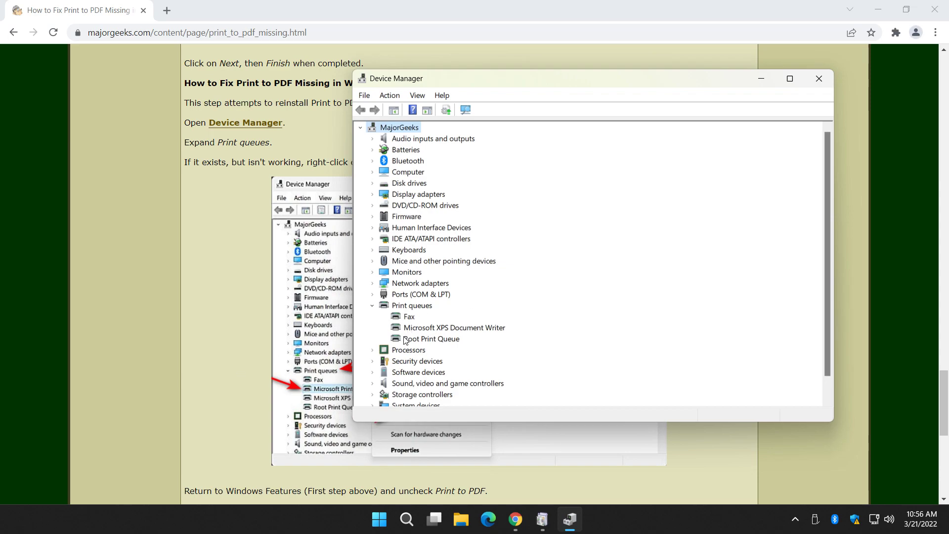
Step: Compare with the article, inspect Microsoft XPS Document Writer's menu without uninstalling, and close Device Manager
left_click(283, 191)
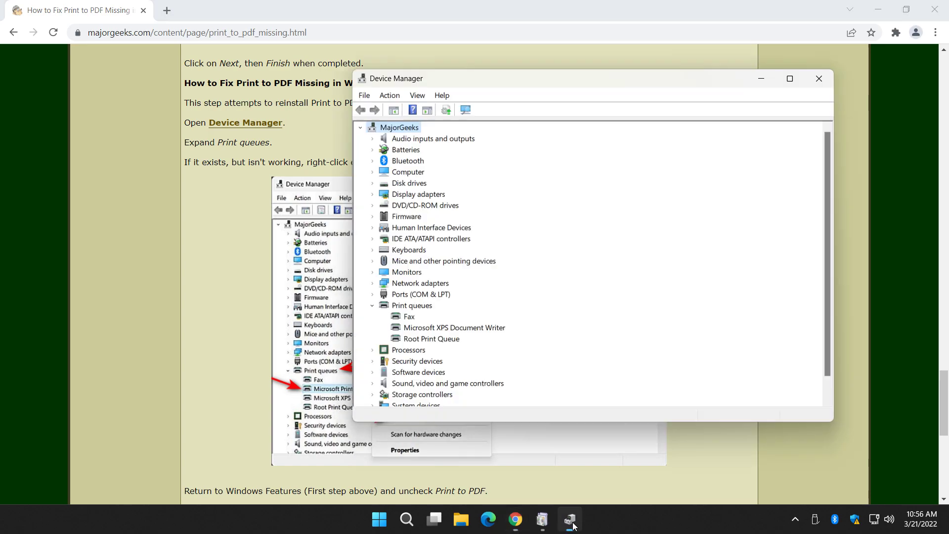
left_click(570, 519)
right_click(489, 330)
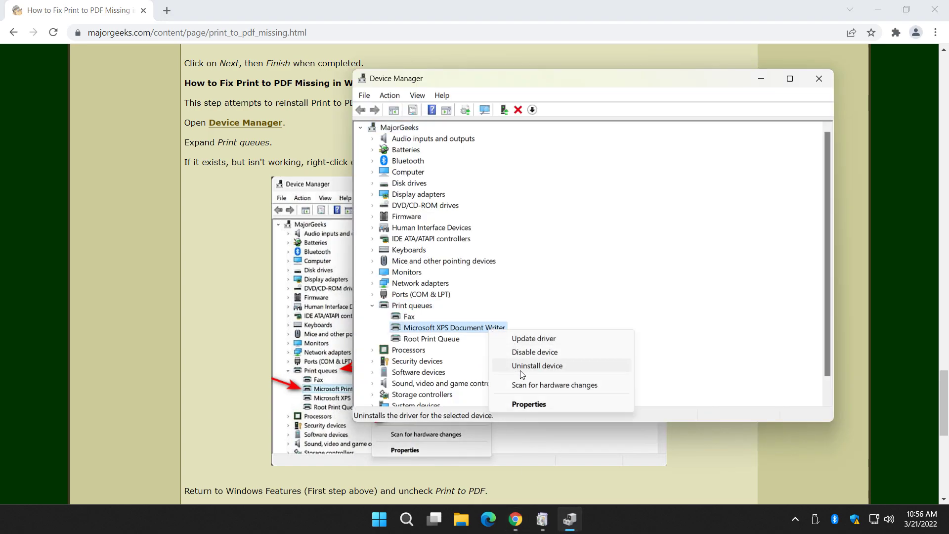
left_click(822, 79)
left_click(821, 79)
scroll(397, 227, "down", 1)
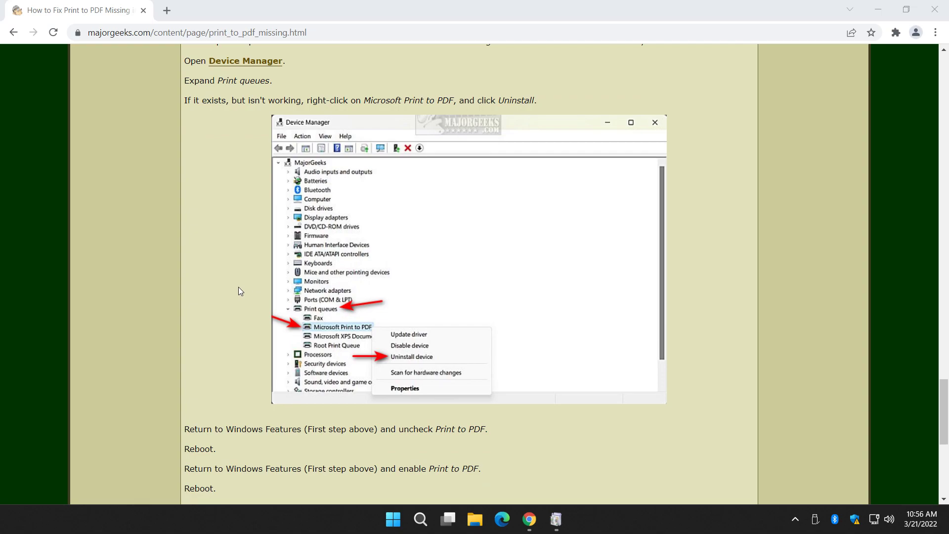
Step: Search for and open Turn Windows features on or off, then scroll to Microsoft Print to PDF
scroll(232, 290, "down", 1)
scroll(232, 291, "down", 1)
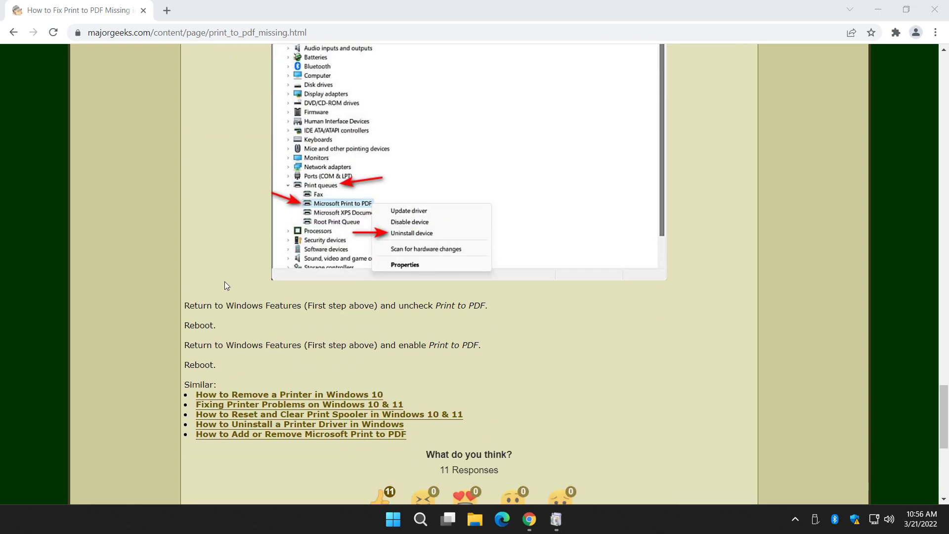
key("super+s")
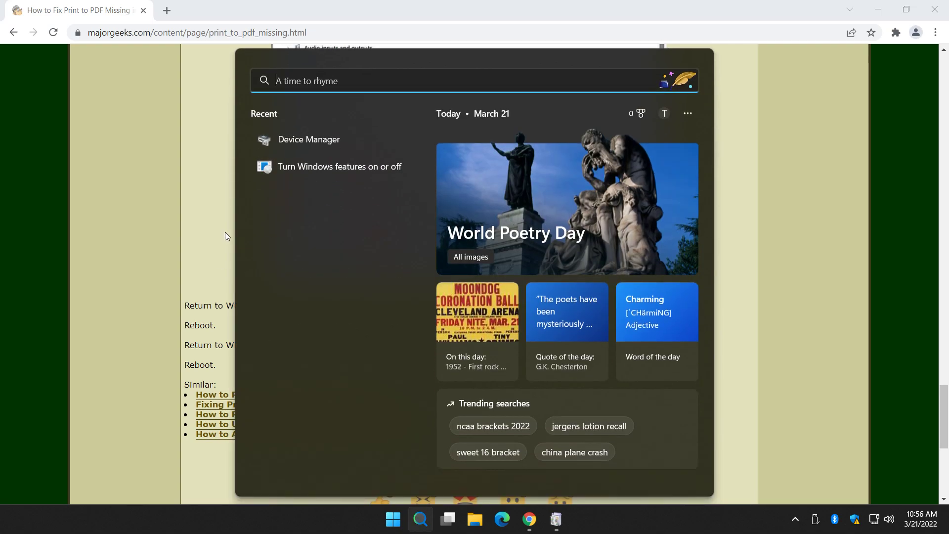
left_click(338, 166)
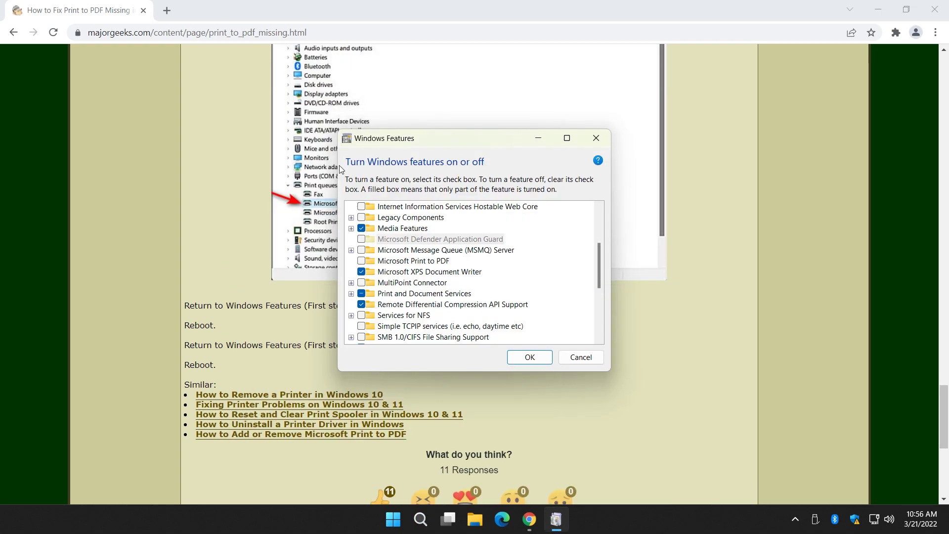
scroll(360, 289, "down", 3)
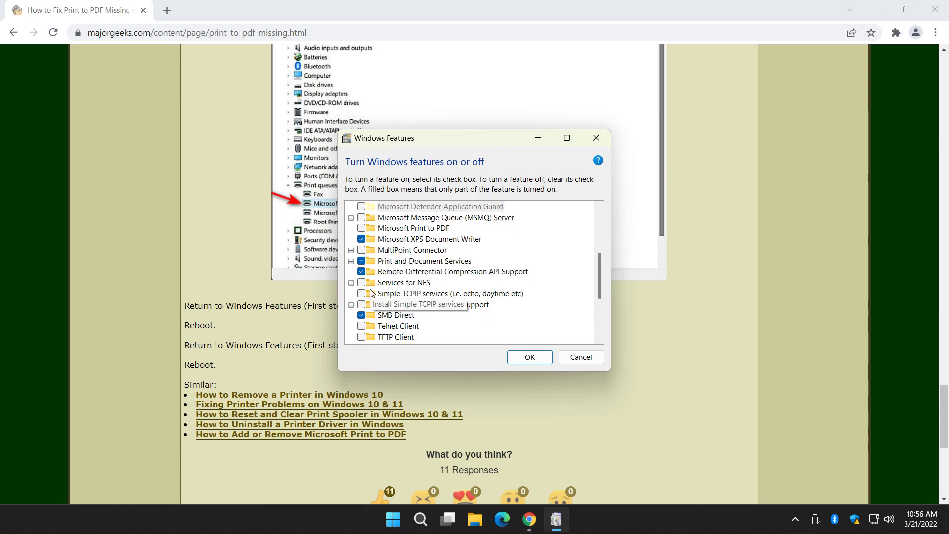
scroll(372, 293, "down", 1)
left_click_drag(461, 144, 411, 76)
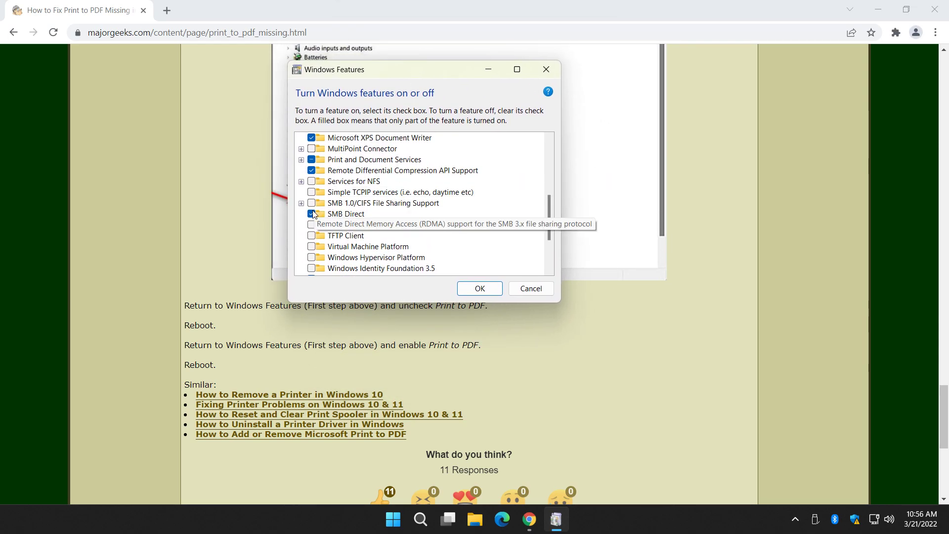
scroll(316, 213, "down", 2)
scroll(317, 212, "down", 4)
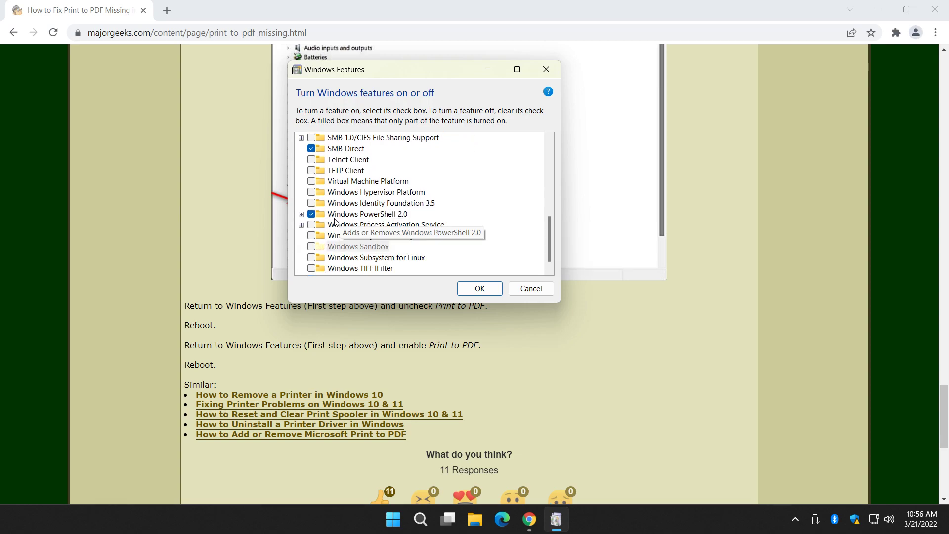
scroll(333, 220, "up", 7)
scroll(333, 220, "up", 2)
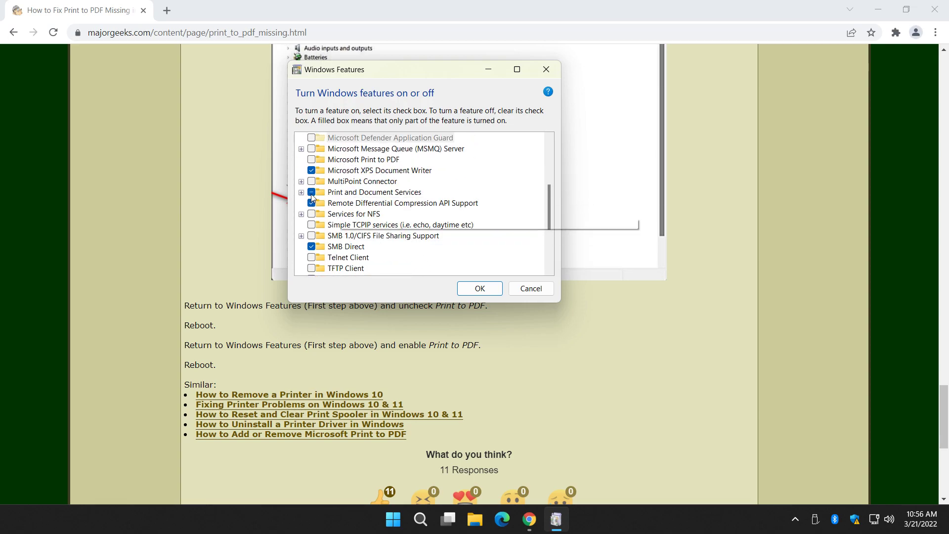
Step: Tick Microsoft Print to PDF and confirm the feature change with OK
left_click(348, 160)
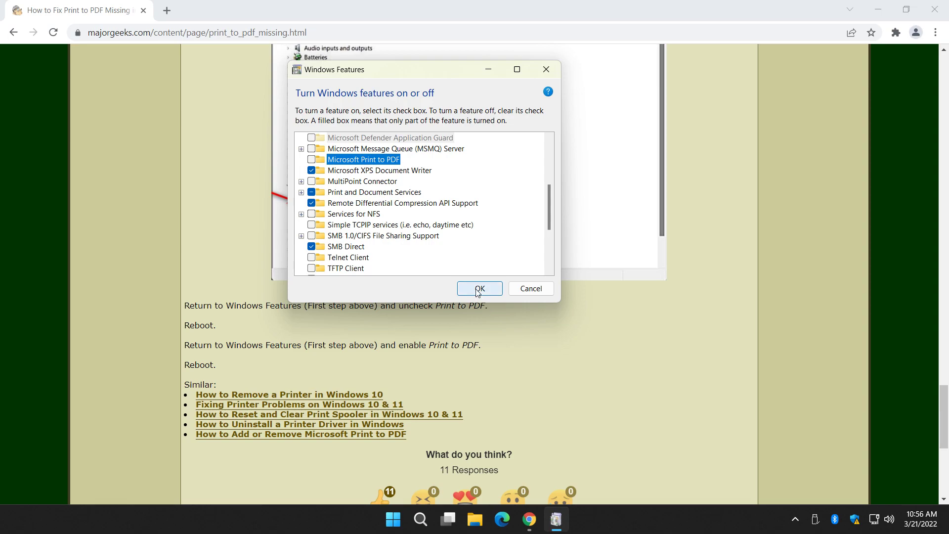
left_click(312, 160)
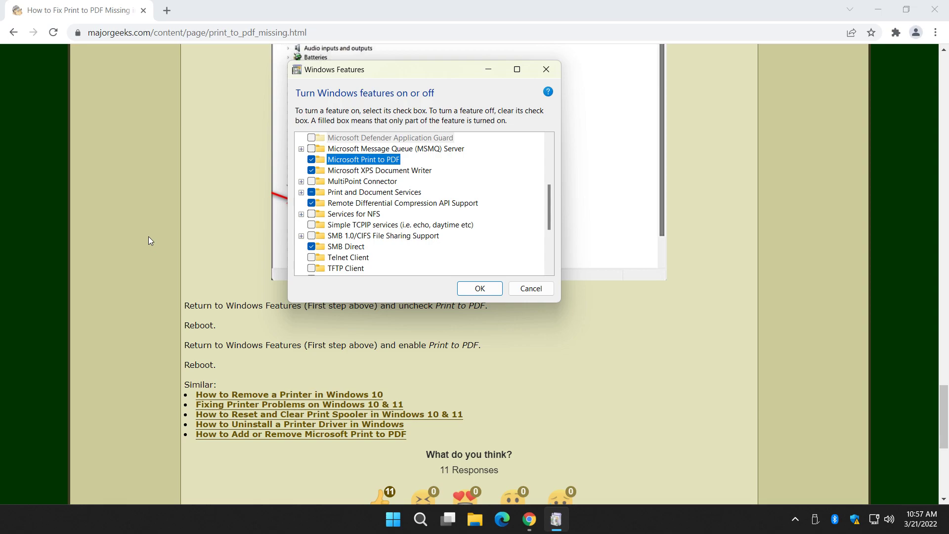
left_click(311, 160)
left_click(480, 288)
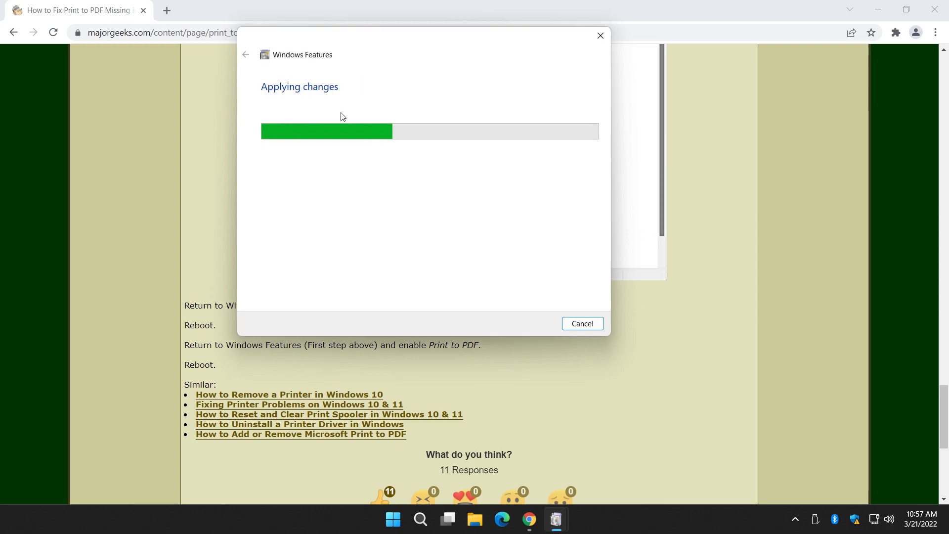
Step: Close Windows Features and open Device Manager by searching 'device'
left_click(583, 324)
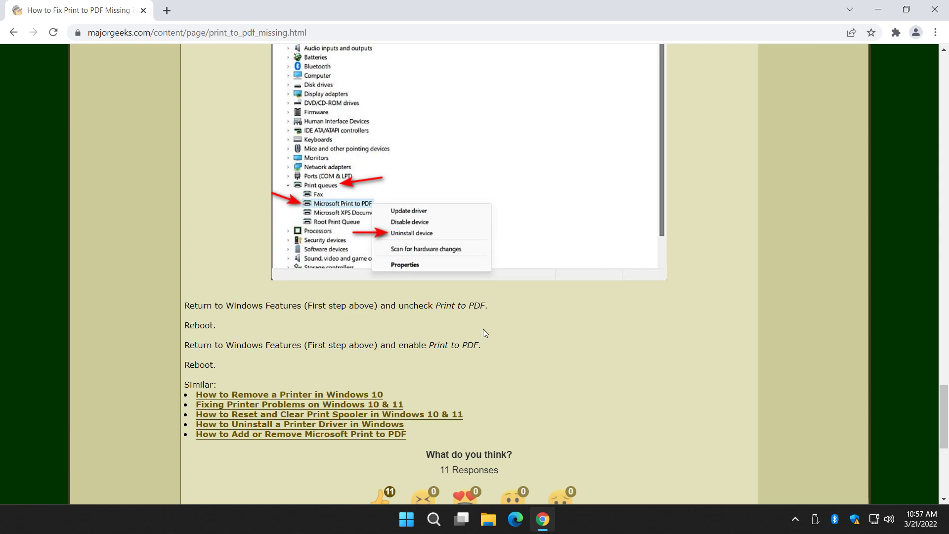
key("super+s")
type("d")
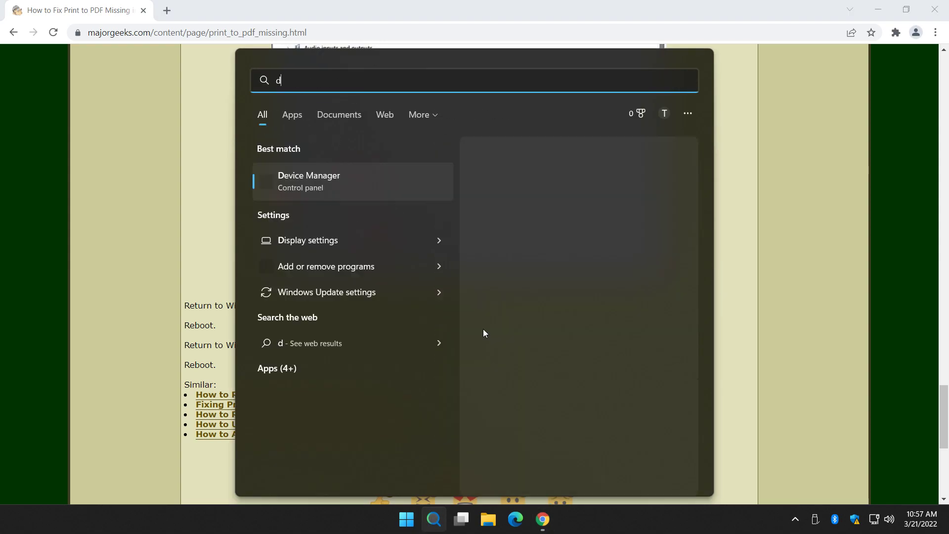
type("evice")
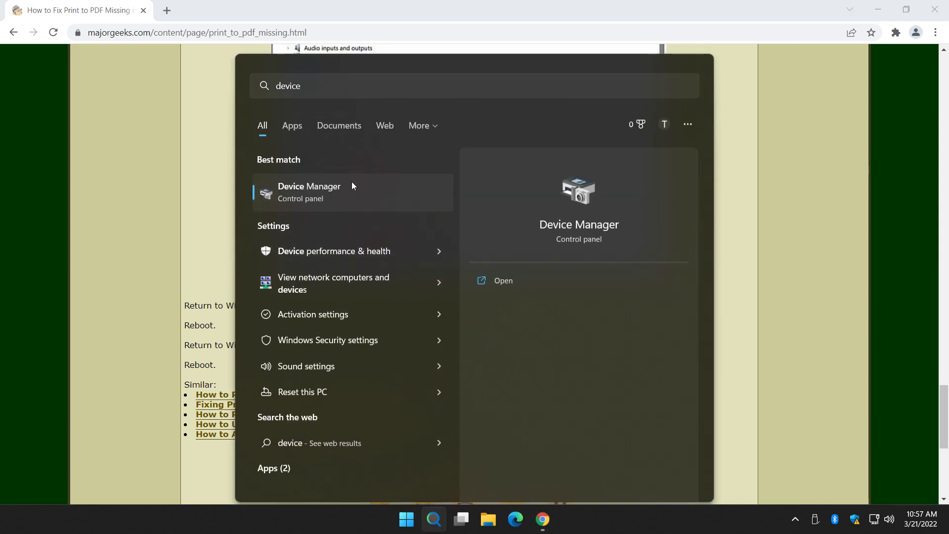
left_click(352, 182)
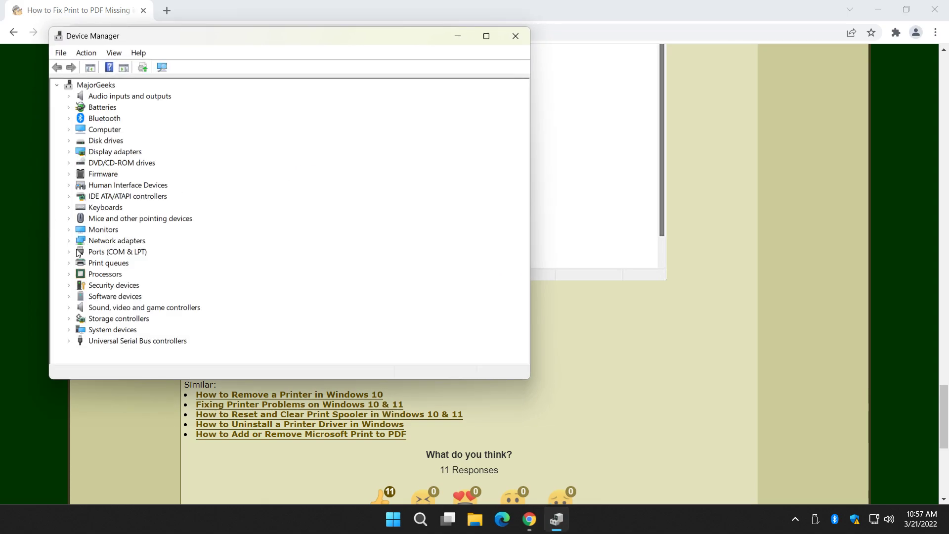
Step: Check Microsoft Print to PDF under Print queues, then close Device Manager
left_click(69, 262)
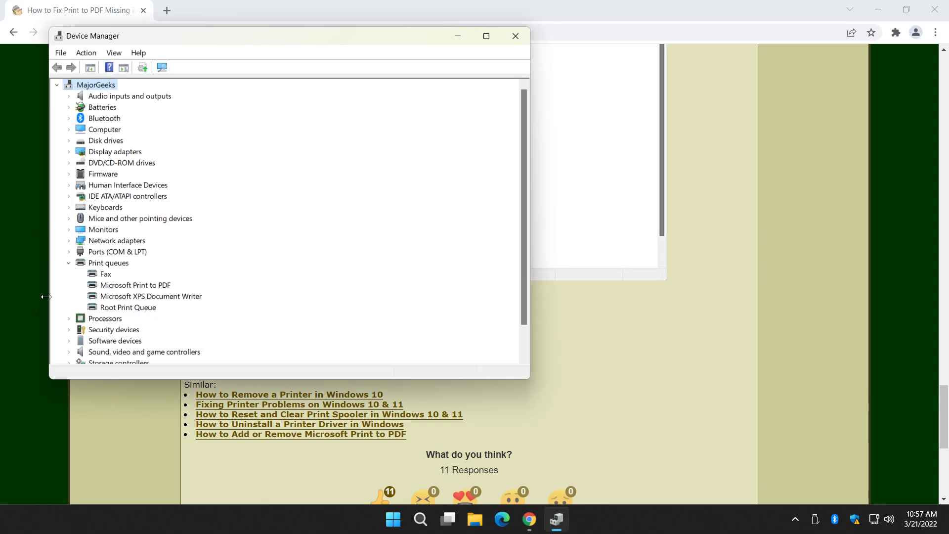
left_click(149, 286)
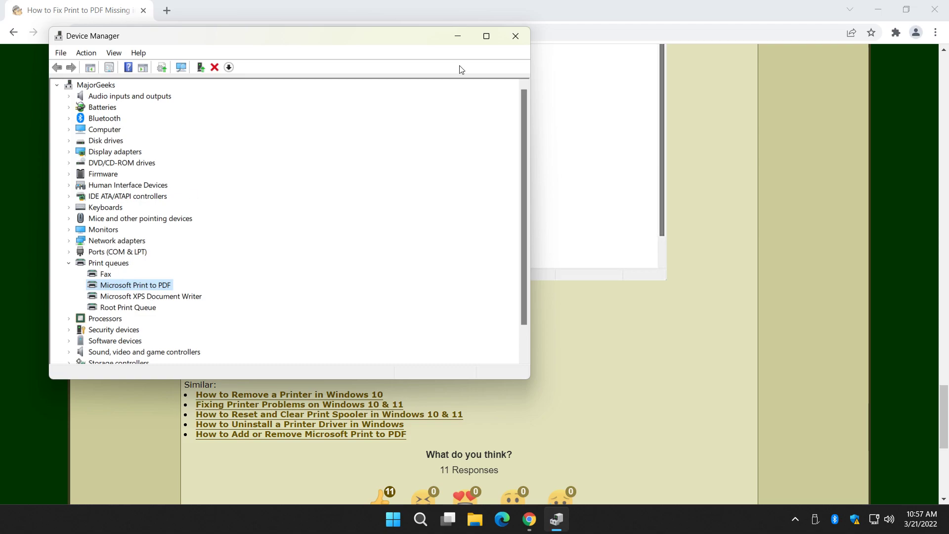
left_click(516, 35)
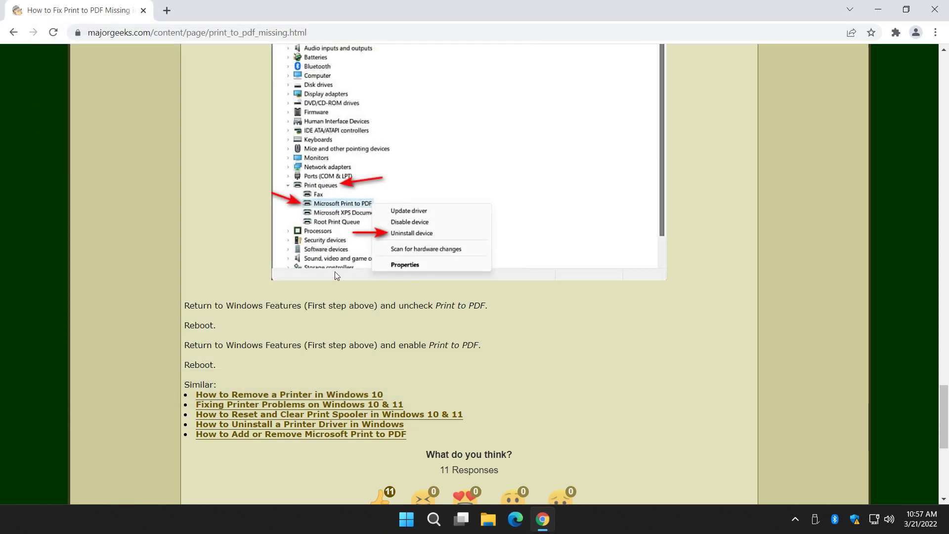
Step: Scroll the MajorGeeks article and briefly select the 'Return to Windows Features' sentence before scrolling back up
scroll(258, 309, "up", 3)
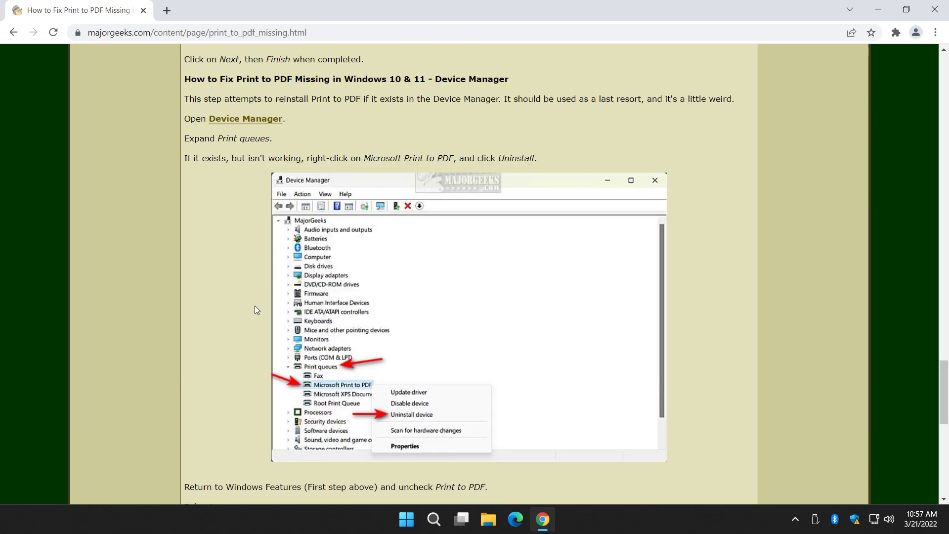
scroll(262, 326, "down", 1)
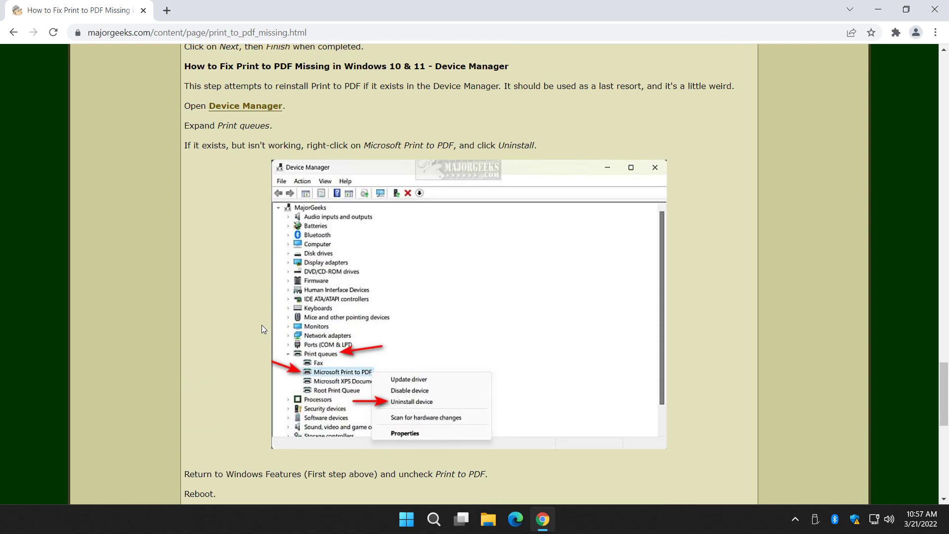
scroll(262, 326, "down", 1)
scroll(333, 296, "down", 4)
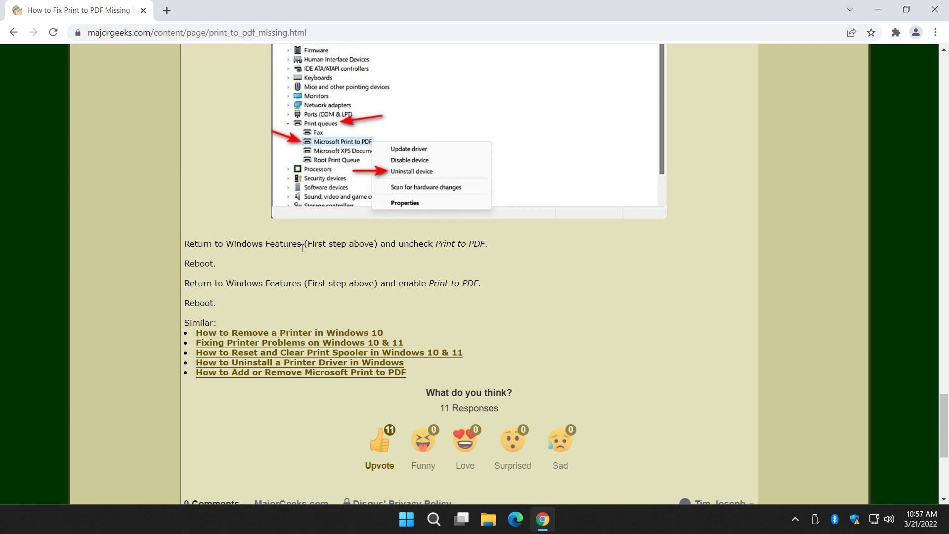
left_click_drag(241, 244, 372, 246)
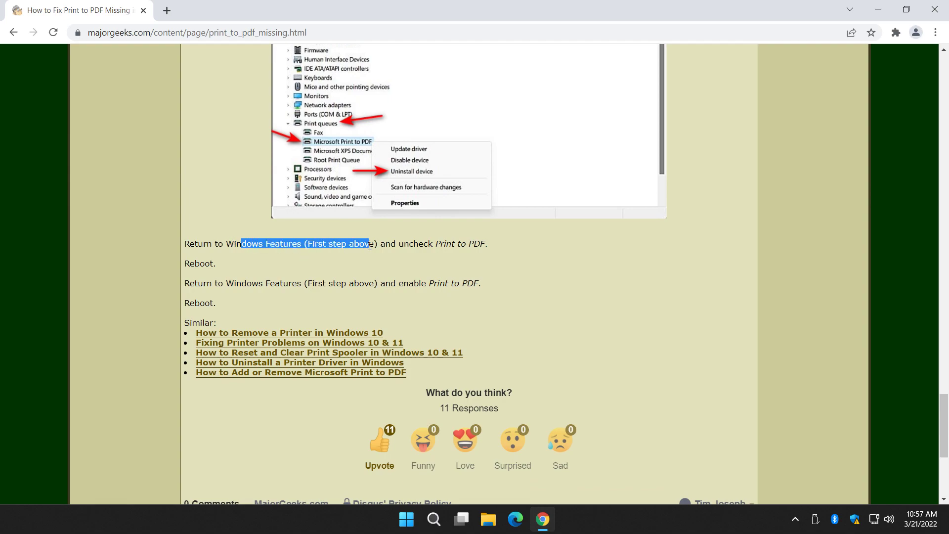
left_click(370, 246)
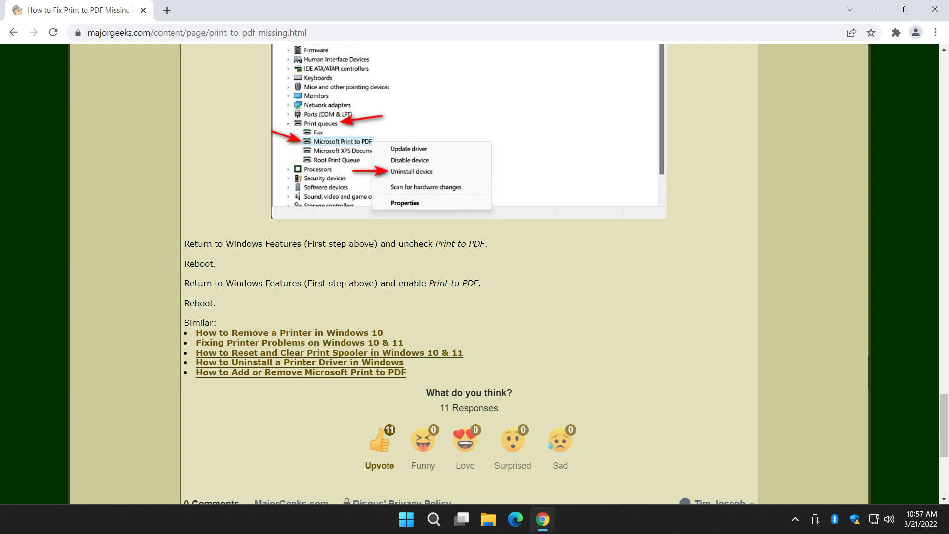
scroll(370, 246, "up", 6)
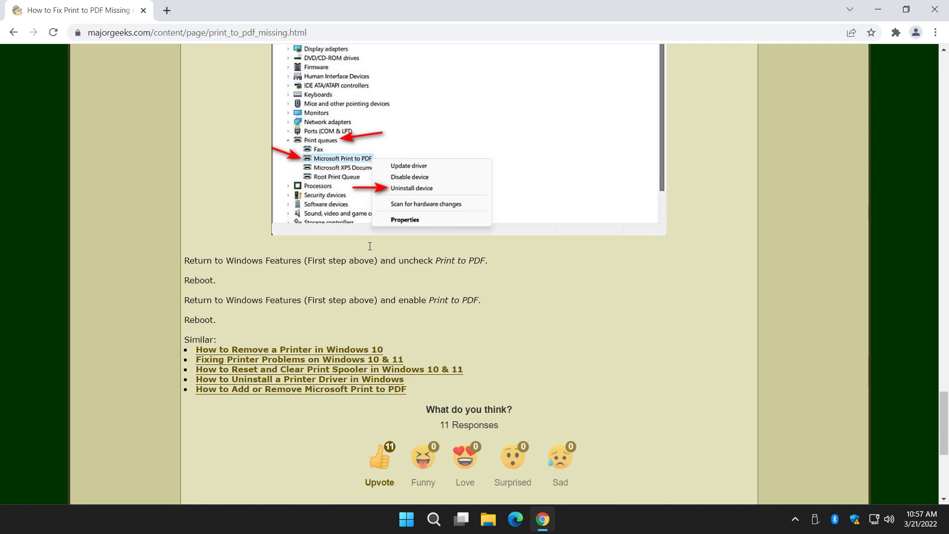
scroll(339, 245, "up", 20)
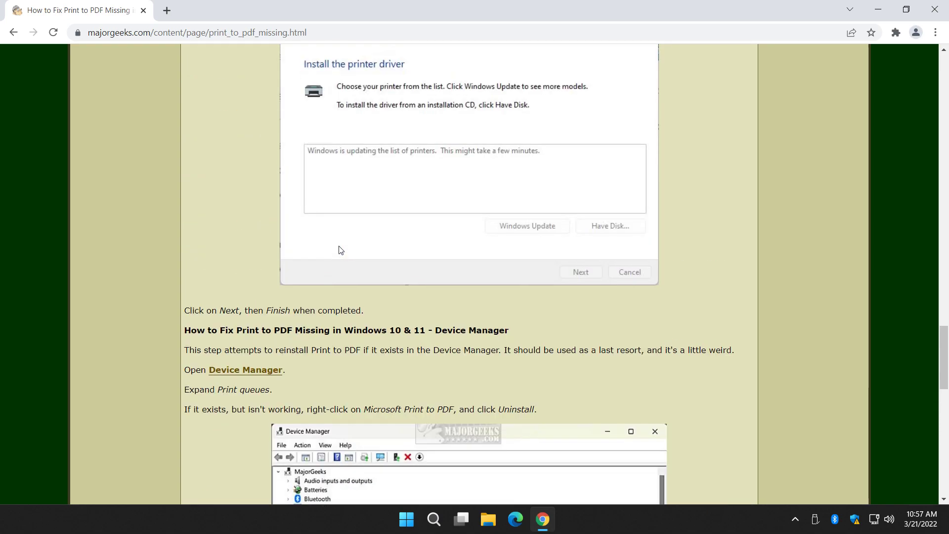
scroll(339, 245, "up", 15)
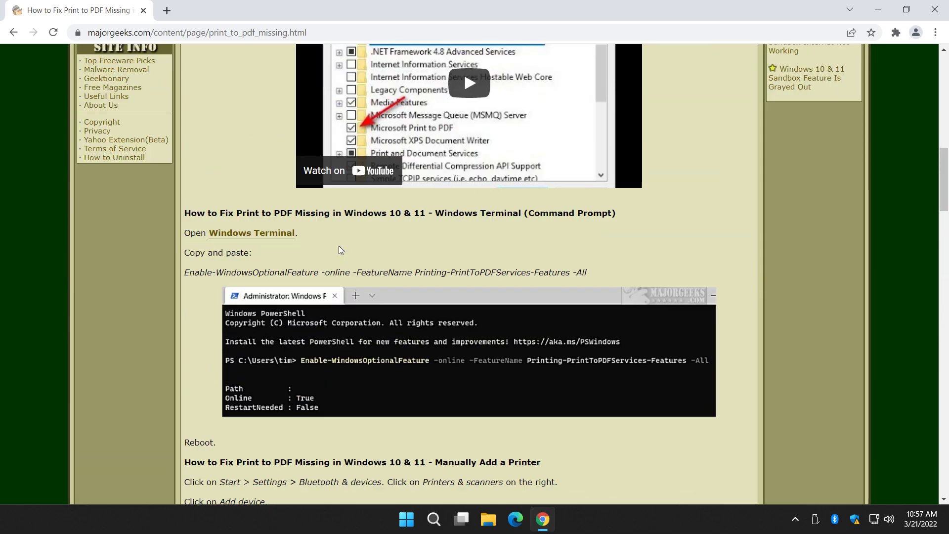
scroll(339, 245, "up", 2)
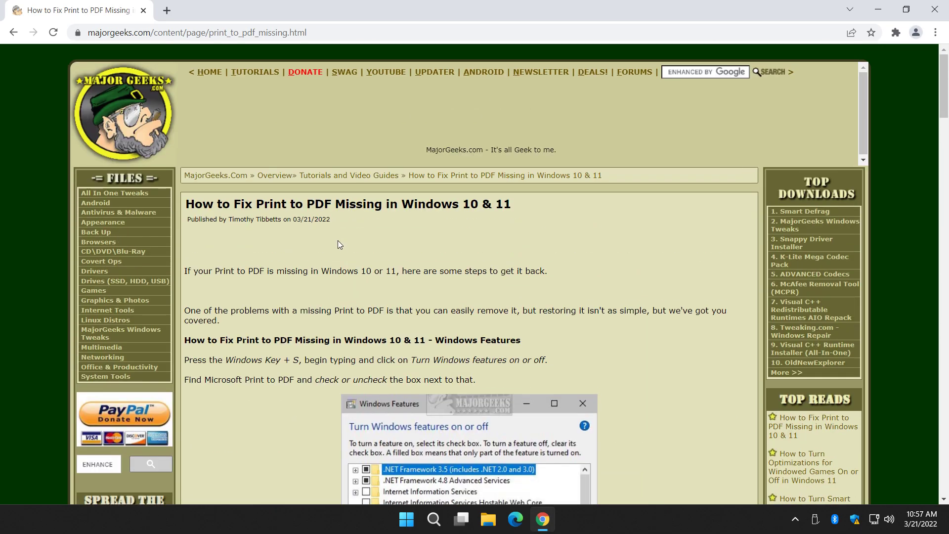